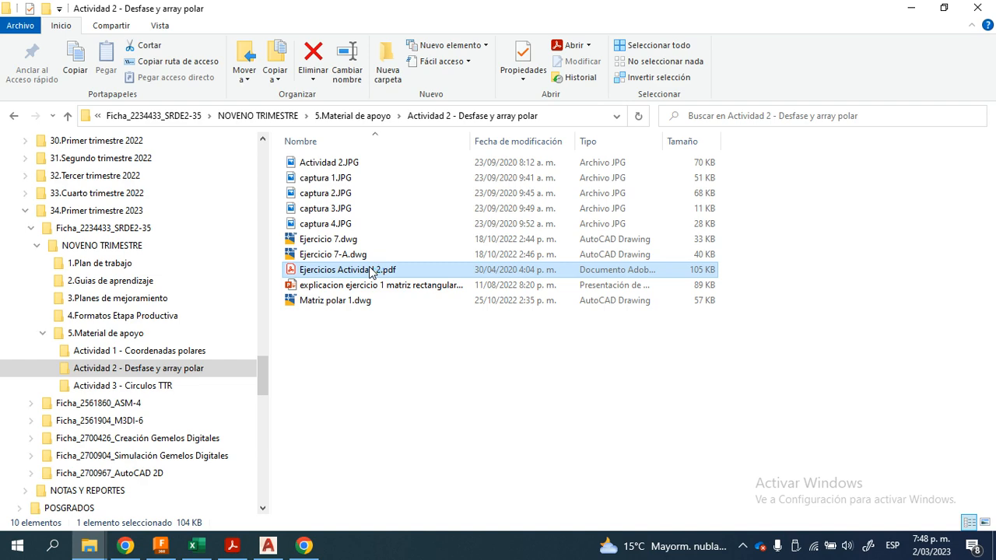
# - Open Ejercicios Actividad 2.pdf and examine the exercise drawings on pages 4 and 5
pyautogui.doubleClick(371, 270)
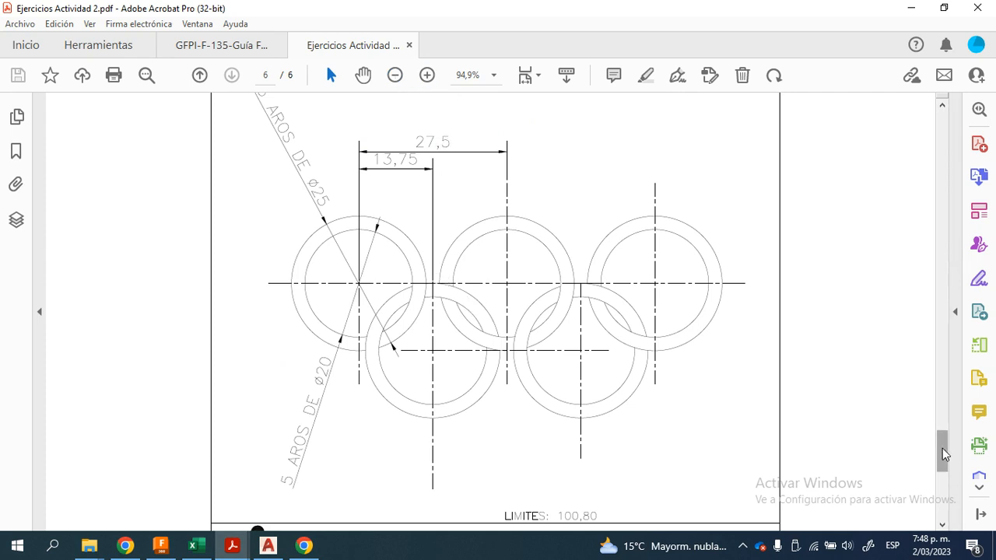
pyautogui.moveTo(943, 449); pyautogui.dragTo(944, 327)
pyautogui.click(427, 75)
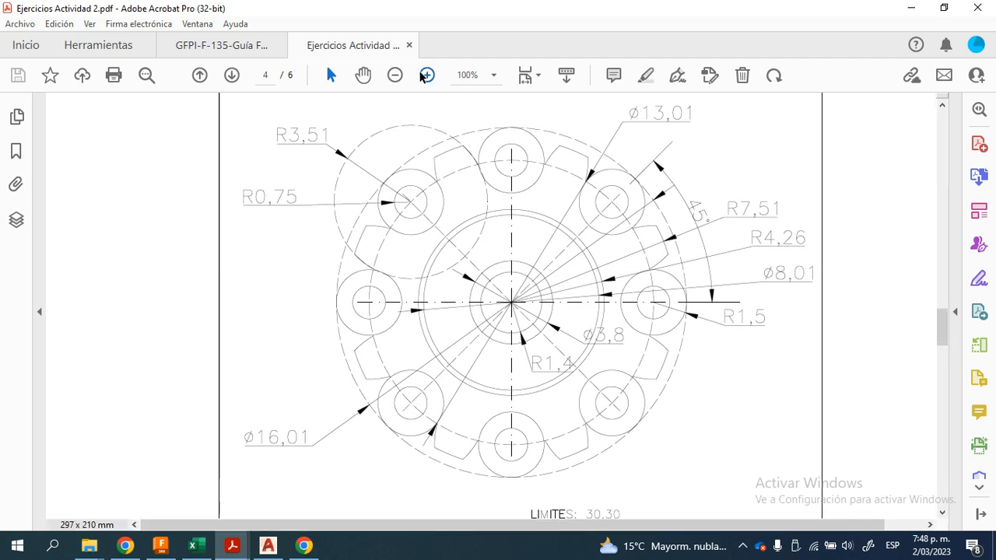
pyautogui.moveTo(590, 528); pyautogui.dragTo(631, 529)
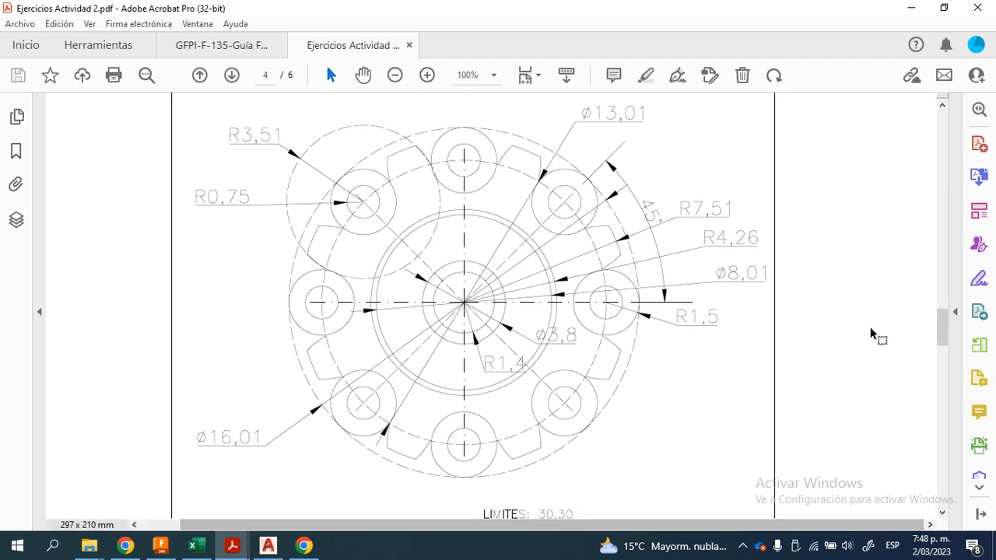
pyautogui.moveTo(942, 326)
pyautogui.mouseDown()
pyautogui.moveTo(951, 277)
pyautogui.moveTo(962, 407)
pyautogui.moveTo(959, 394)
pyautogui.mouseUp()
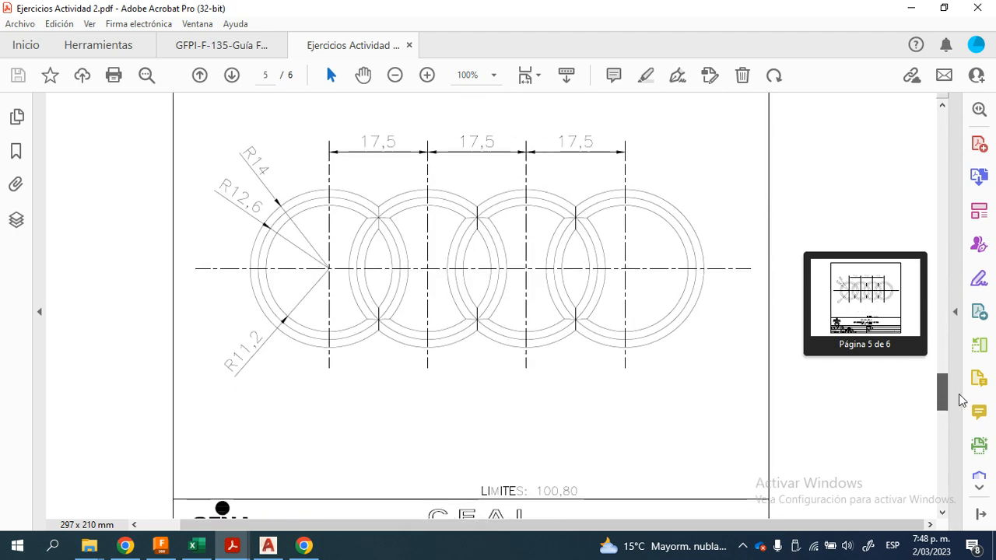
pyautogui.click(428, 76)
pyautogui.moveTo(714, 525); pyautogui.dragTo(774, 527)
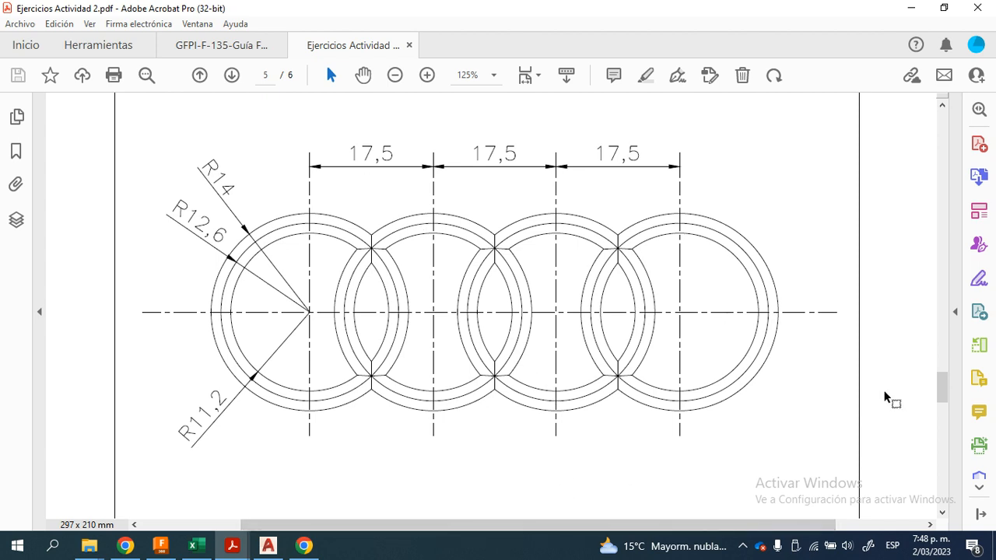
# - Examine the five-ring exercise on page 6, including its ring diameters, centre distances and drawing limits
pyautogui.scroll(-5, 892, 420)
pyautogui.moveTo(758, 525); pyautogui.dragTo(791, 534)
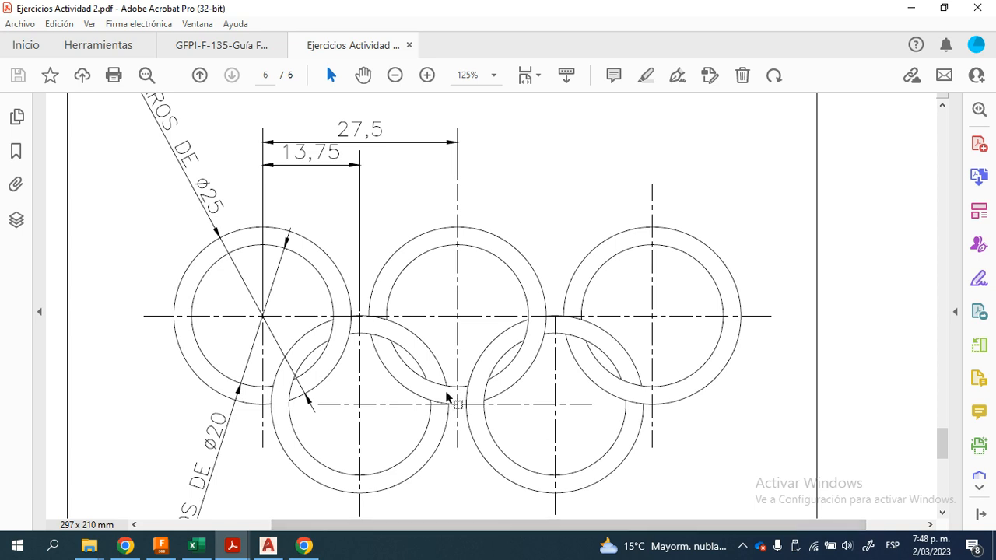
pyautogui.click(396, 75)
pyautogui.scroll(-1, 417, 296)
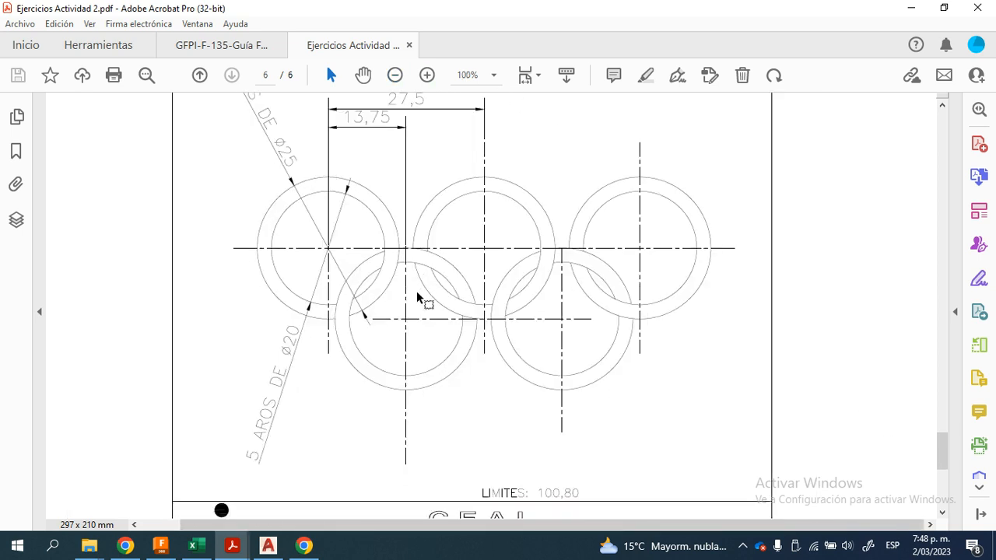
pyautogui.click(426, 75)
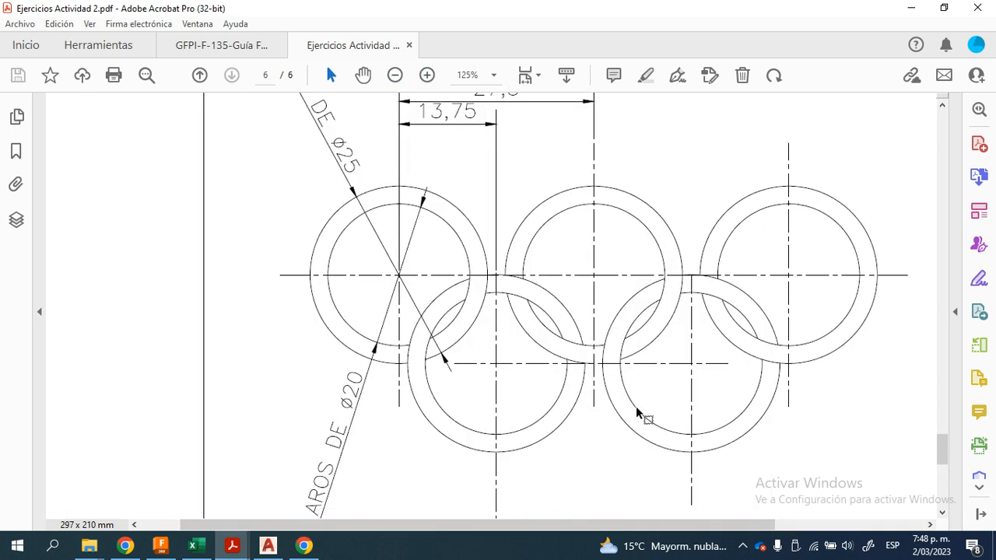
pyautogui.scroll(-2, 646, 420)
pyautogui.scroll(-2, 661, 448)
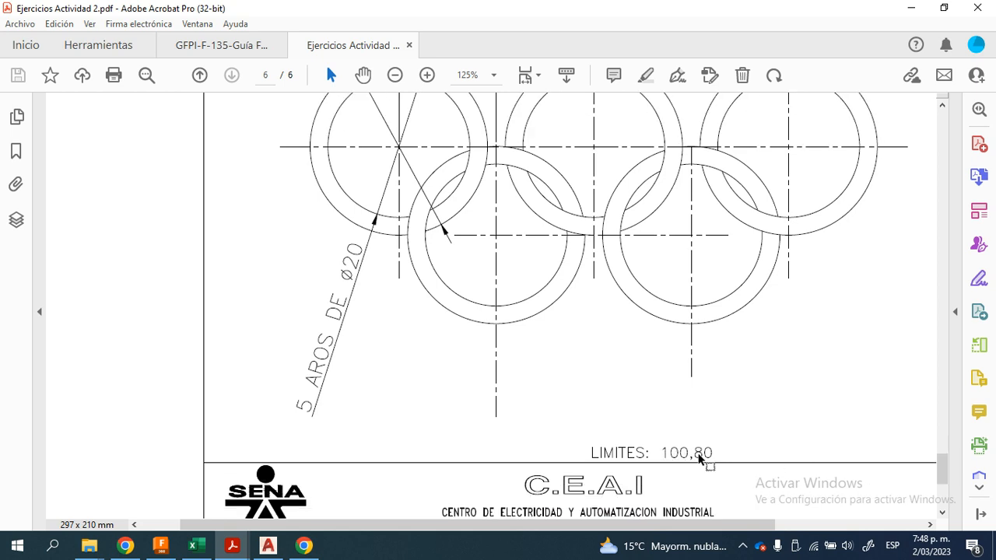
pyautogui.moveTo(730, 525); pyautogui.dragTo(803, 527)
pyautogui.scroll(2, 663, 373)
pyautogui.scroll(3, 667, 379)
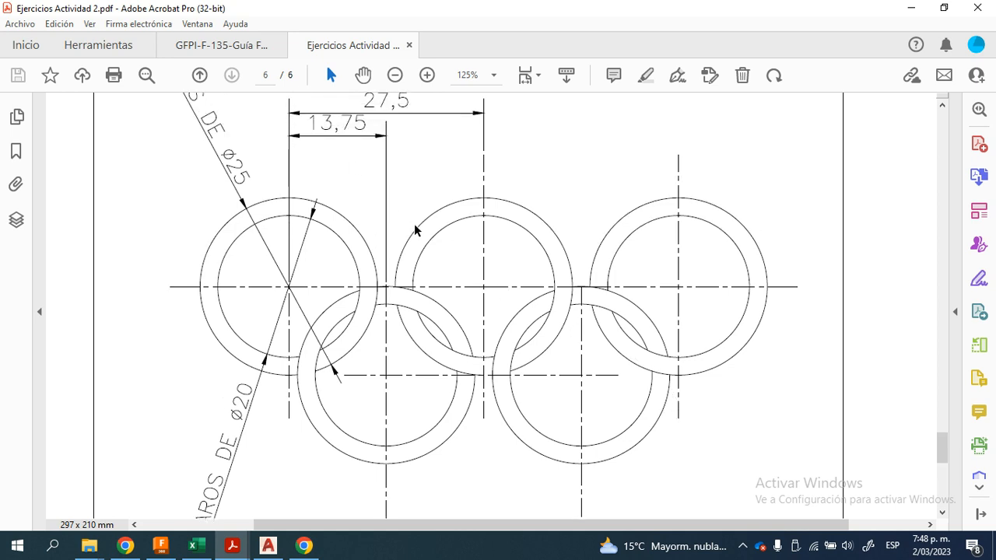
pyautogui.scroll(1, 432, 234)
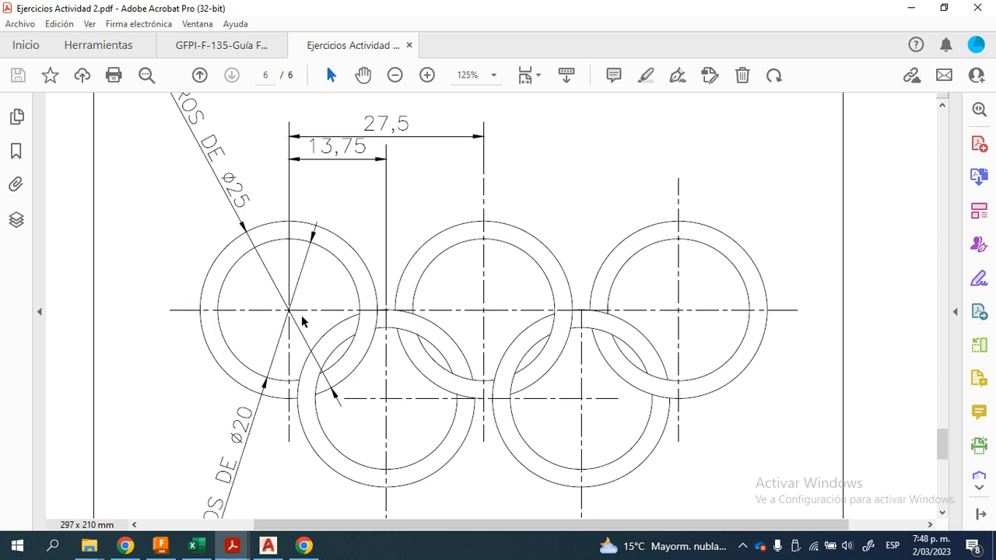
pyautogui.click(306, 547)
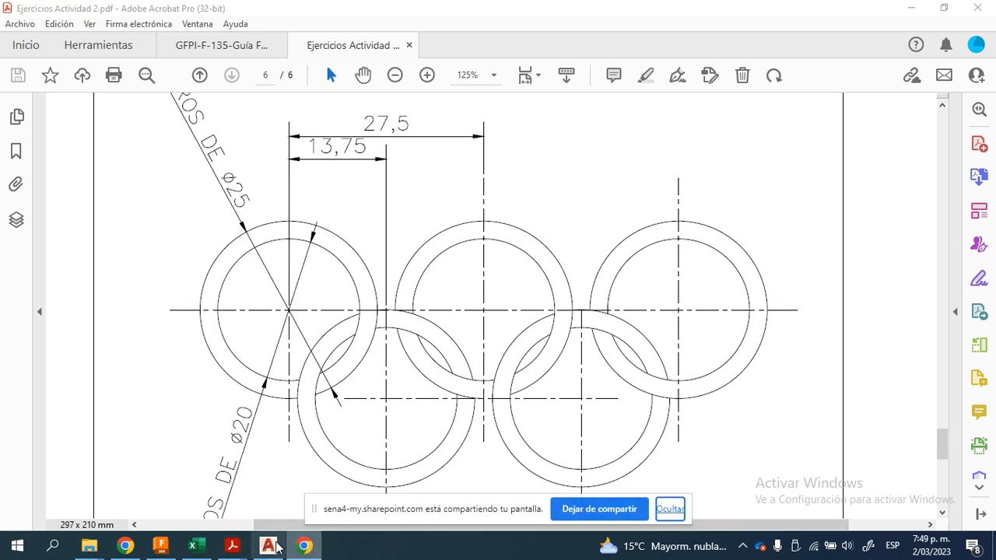
pyautogui.moveTo(127, 549)
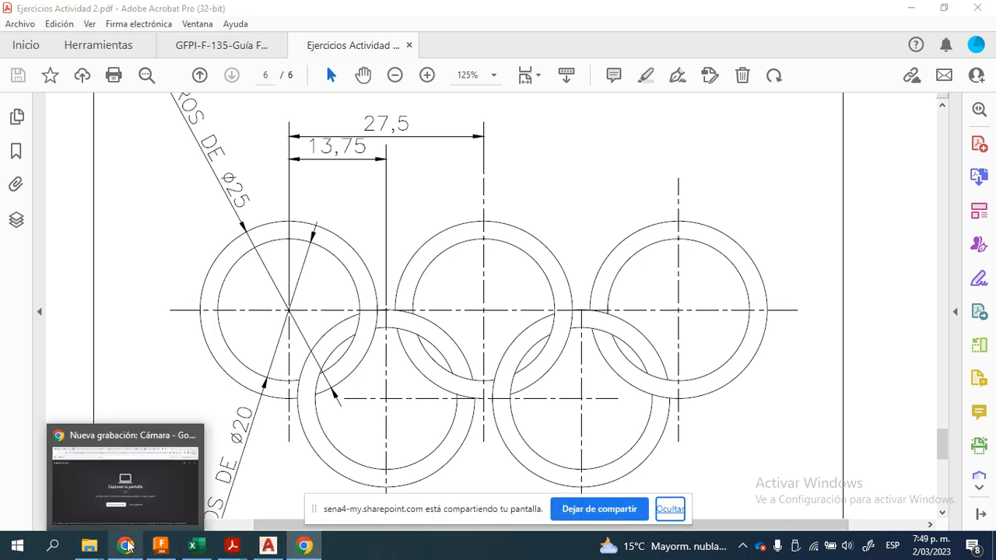
pyautogui.click(123, 490)
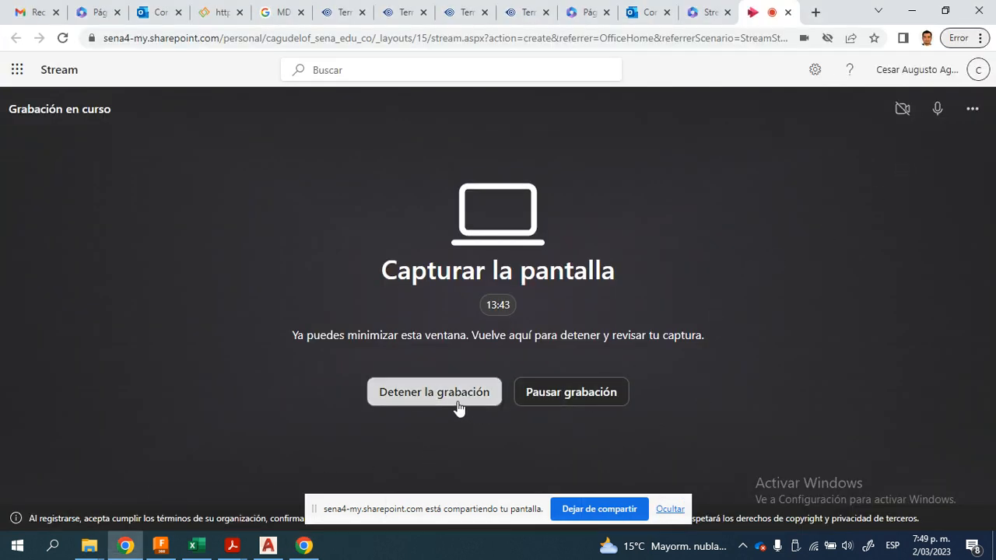
pyautogui.click(973, 110)
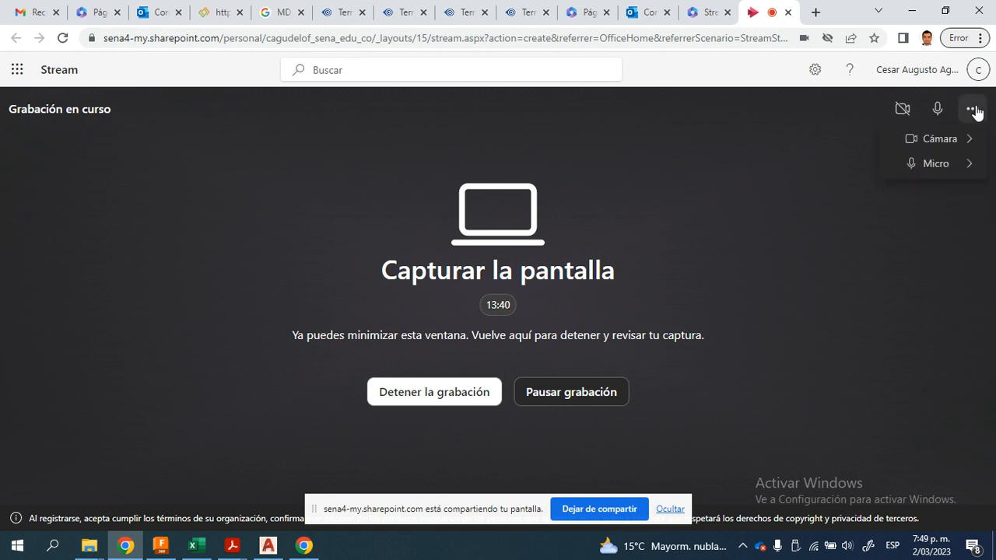
# - Start a new drawing in AutoCAD and check the drawing limits noted below the five rings in Ejercicios Actividad 2.pdf
pyautogui.click(267, 546)
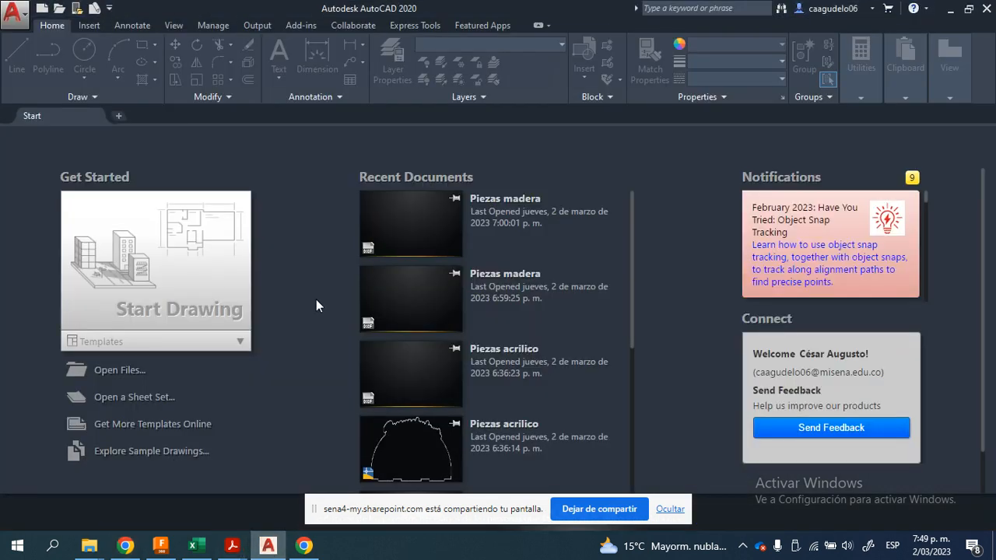
pyautogui.click(148, 274)
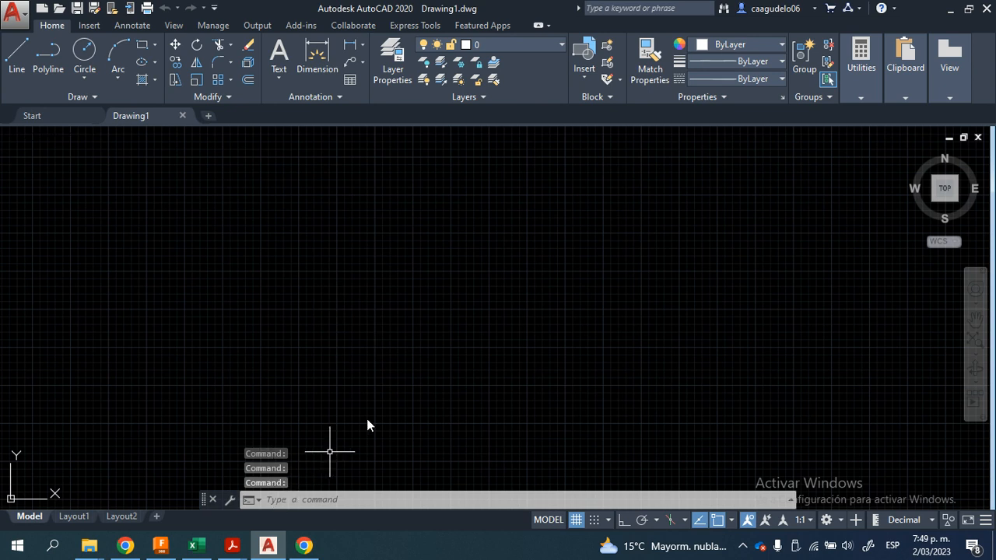
pyautogui.moveTo(233, 547)
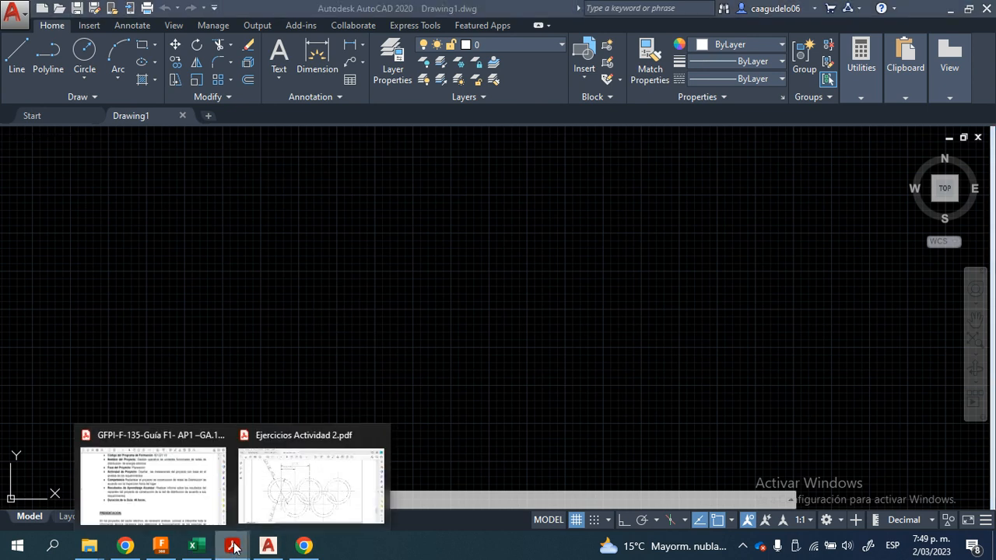
pyautogui.click(269, 498)
pyautogui.scroll(-5, 462, 397)
pyautogui.scroll(-3, 462, 402)
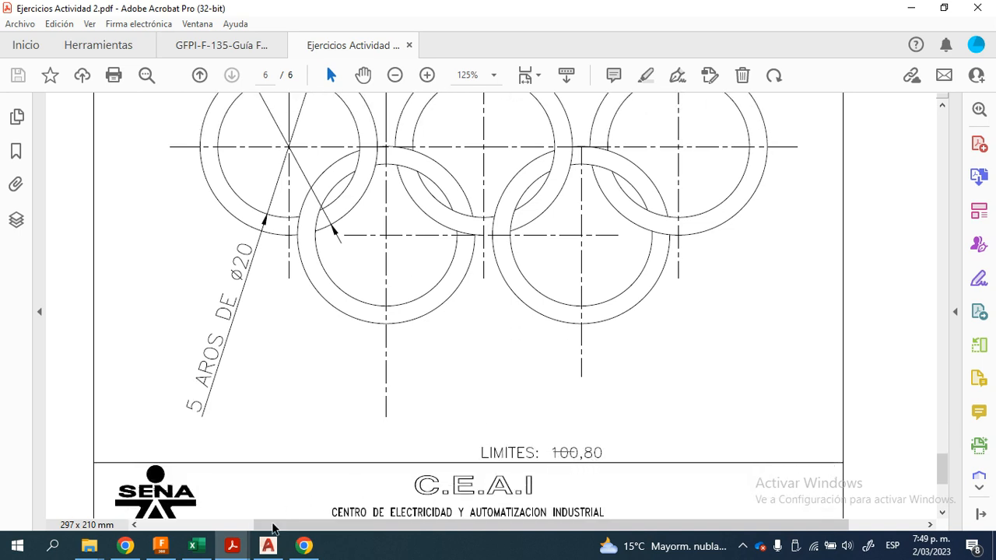
pyautogui.click(268, 547)
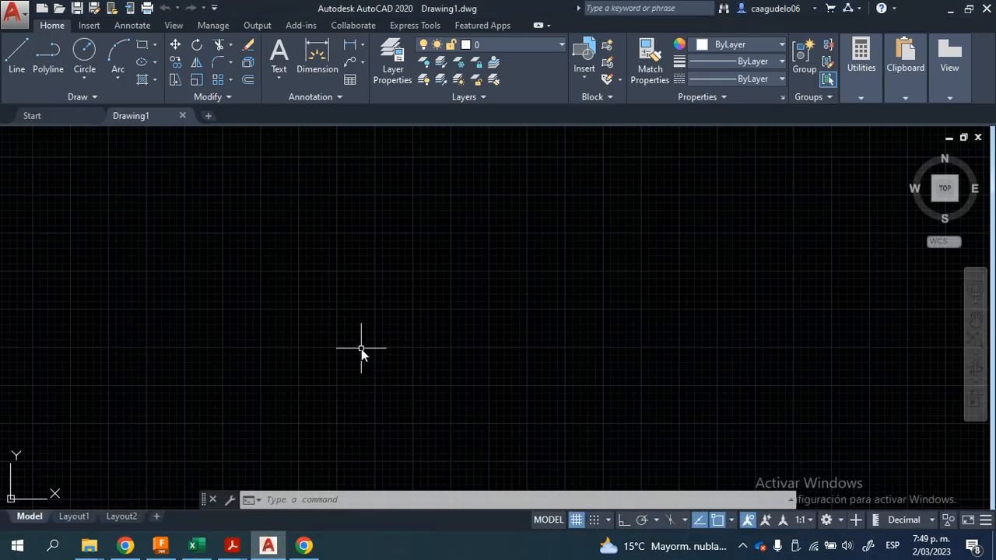
# - Set the model space limits with the lower left corner at 0,0 and the upper right corner at 100,80
pyautogui.write('limi')
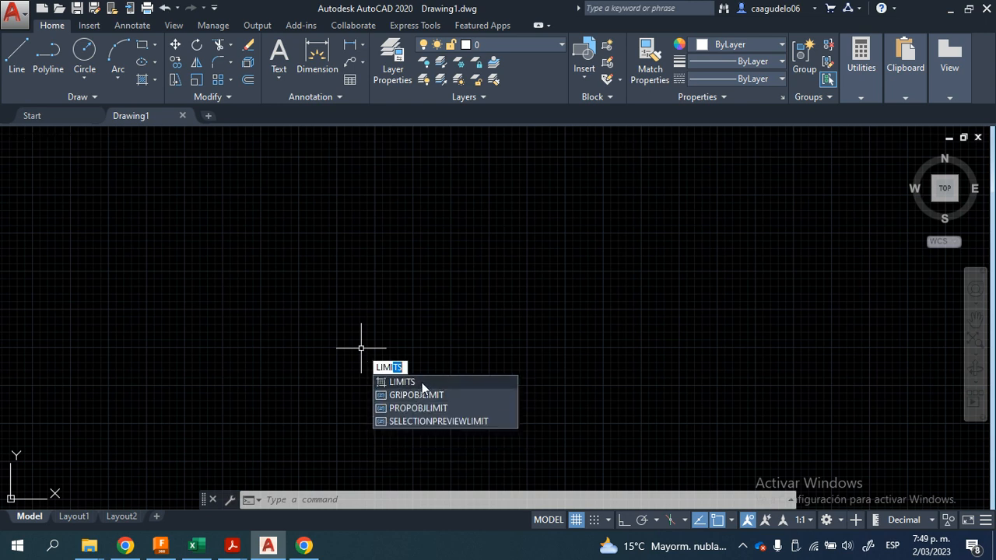
pyautogui.click(422, 382)
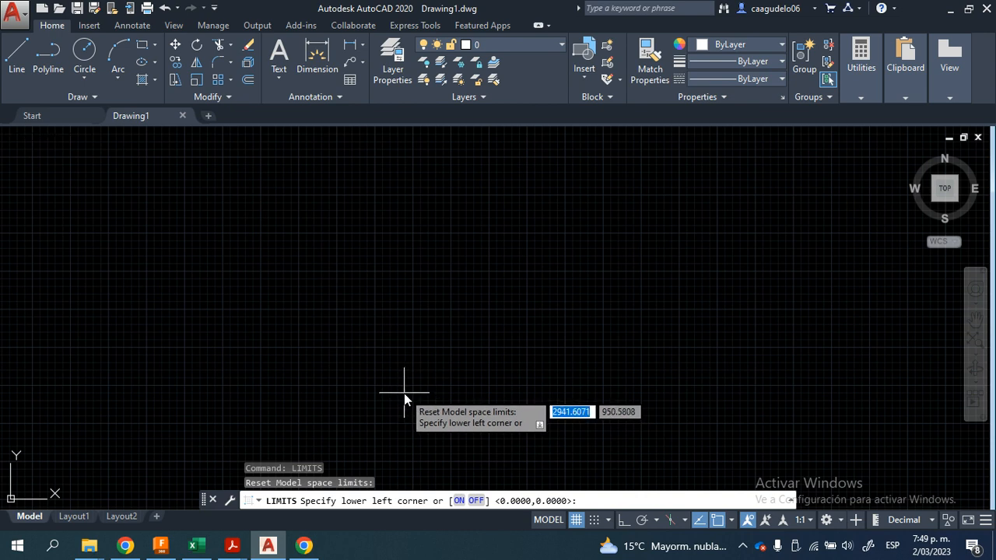
pyautogui.write('0,0')
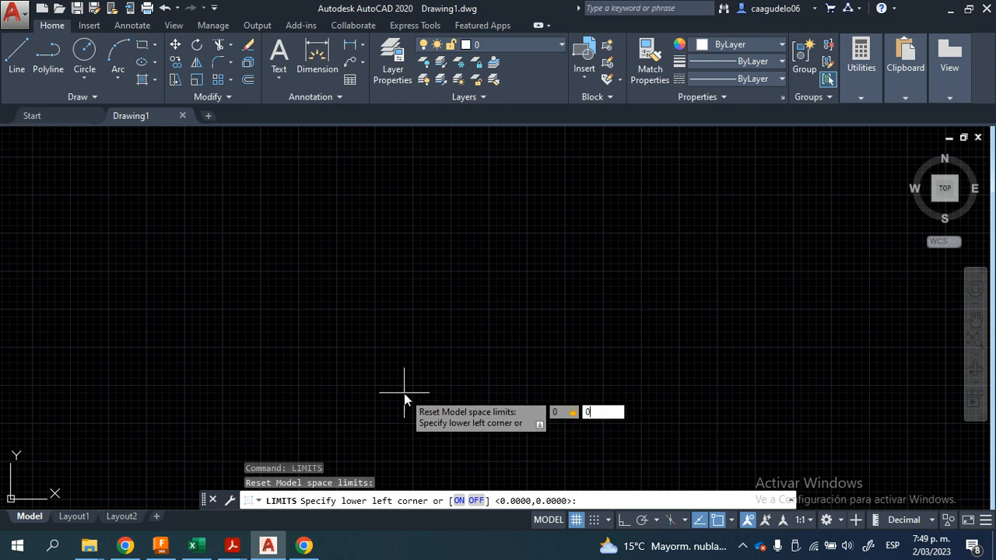
pyautogui.press('Return')
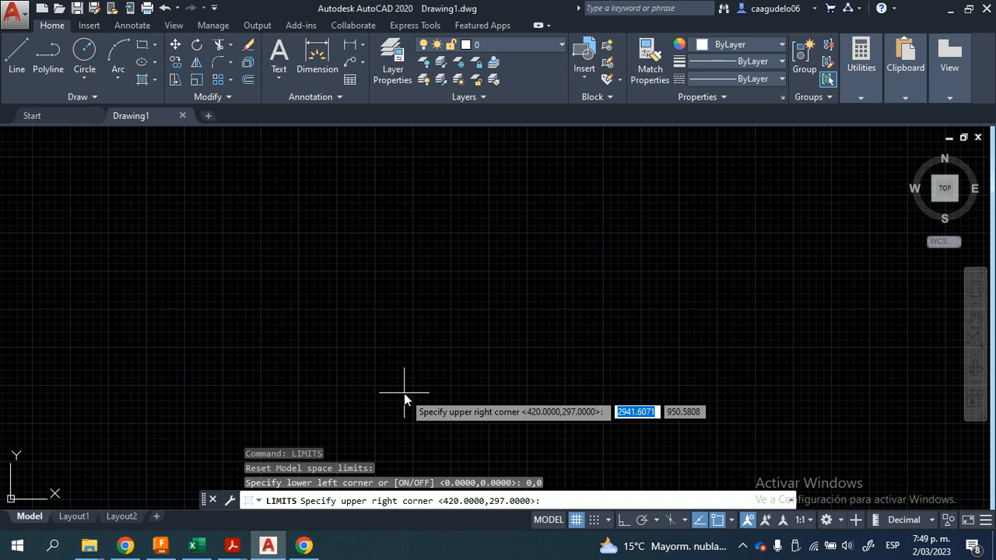
pyautogui.write('100,80')
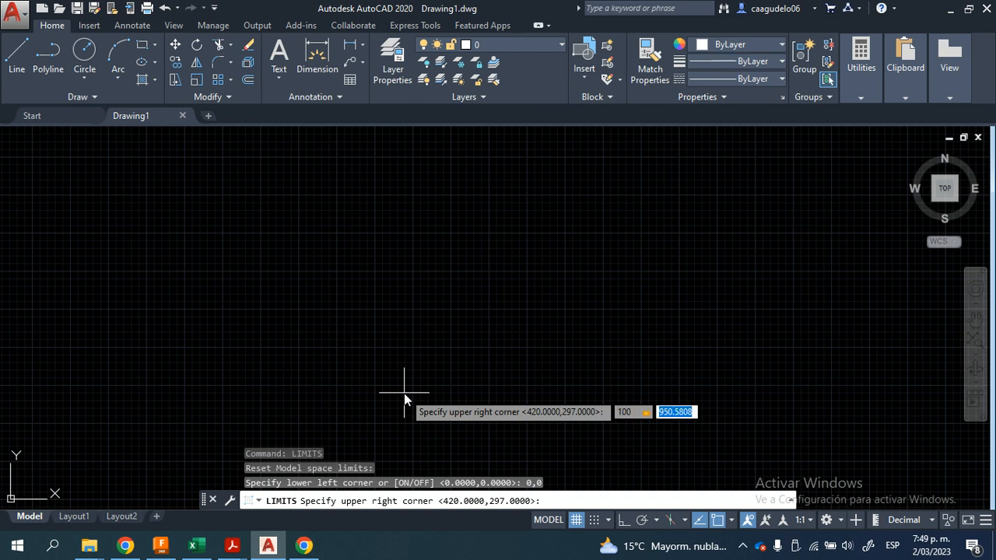
pyautogui.press('Return')
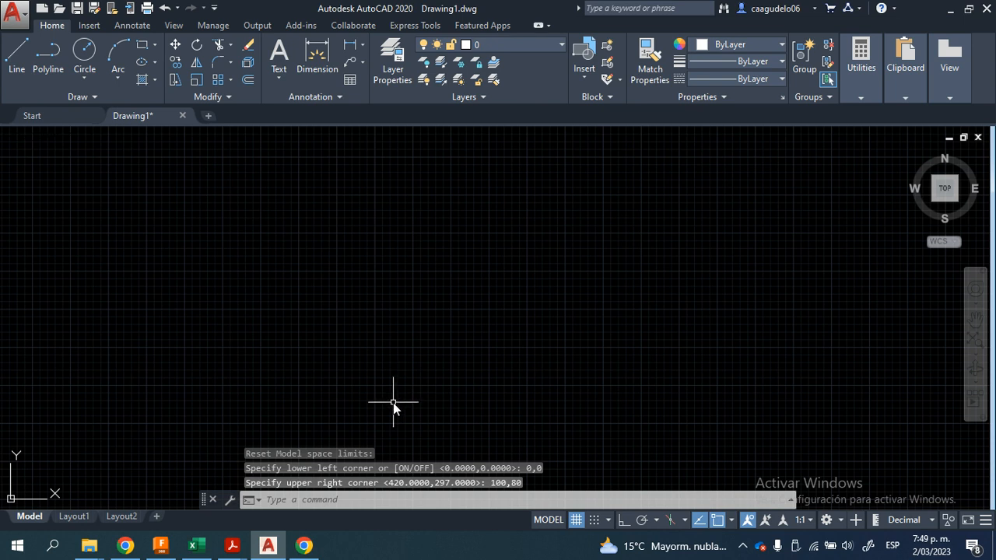
# - Set the grid X and Y spacing and the major line interval to 1, and turn off displaying the grid beyond the limits
pyautogui.click(608, 519)
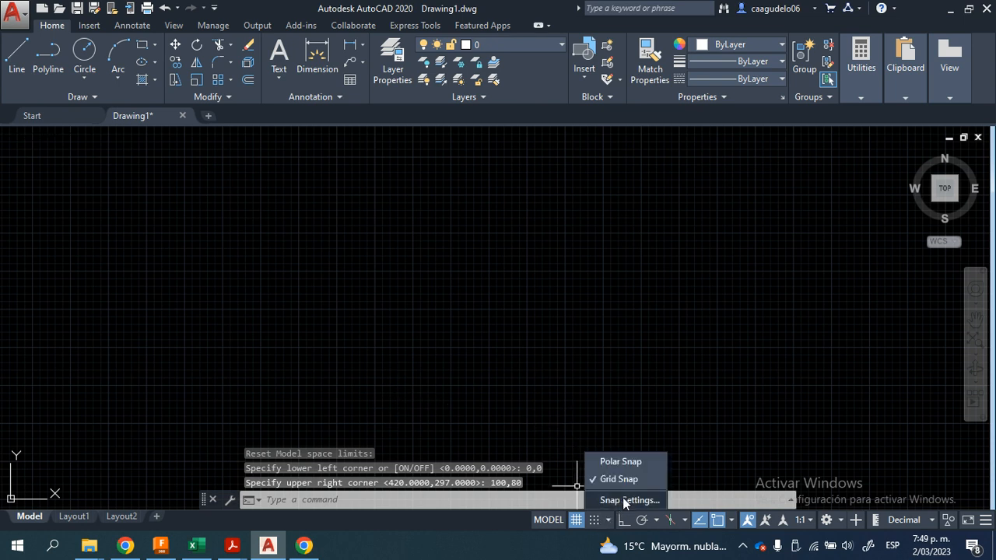
pyautogui.click(624, 500)
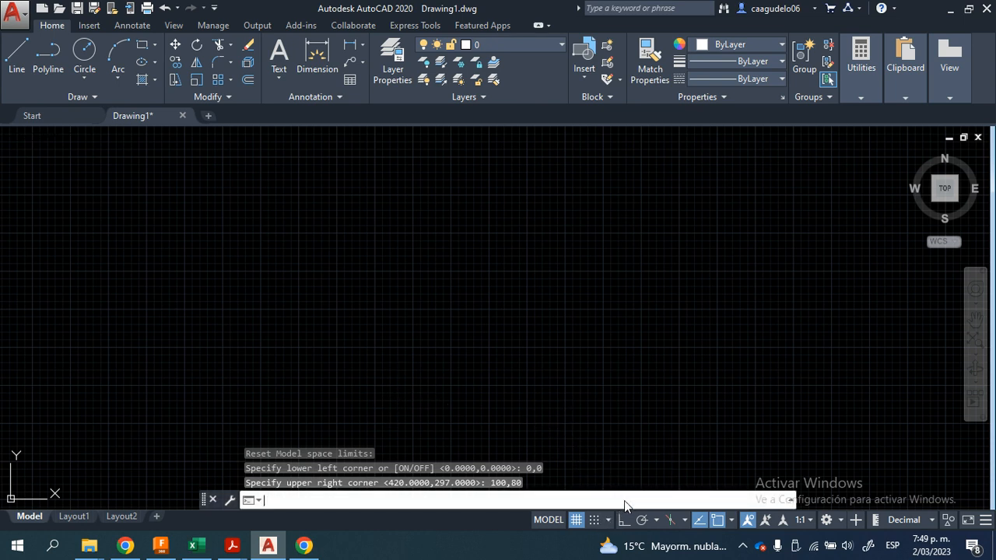
pyautogui.click(590, 258)
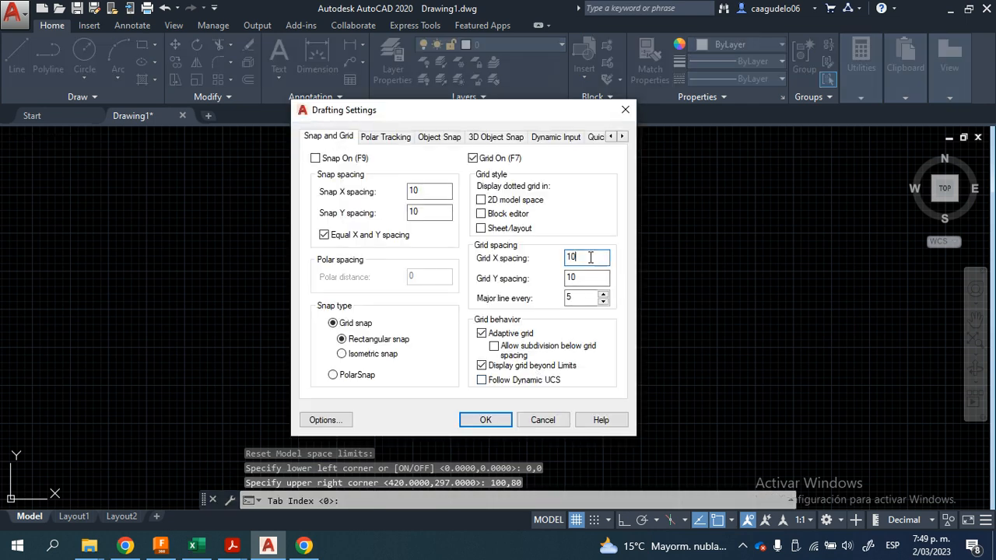
pyautogui.click(587, 278)
pyautogui.press('BackSpace')
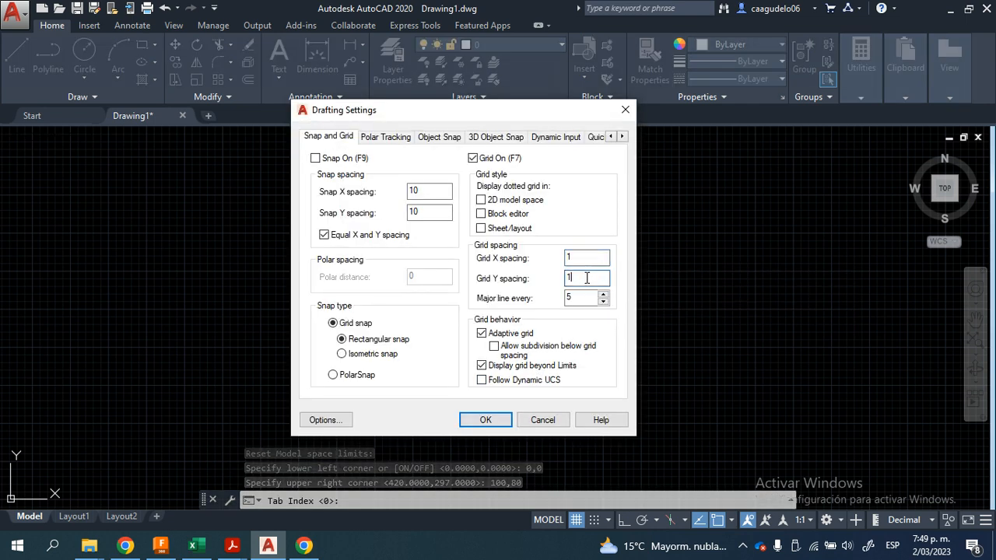
pyautogui.click(579, 297)
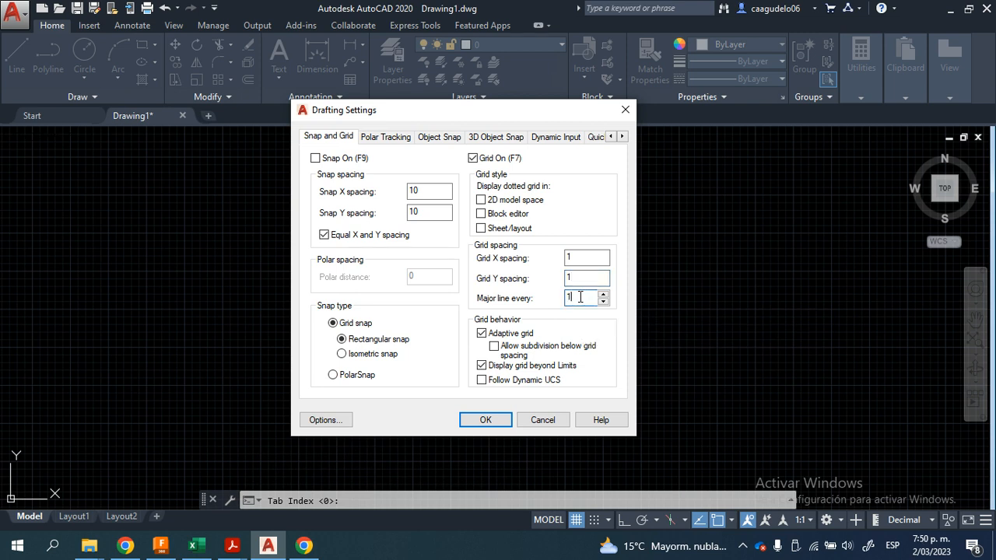
pyautogui.click(502, 368)
pyautogui.click(486, 420)
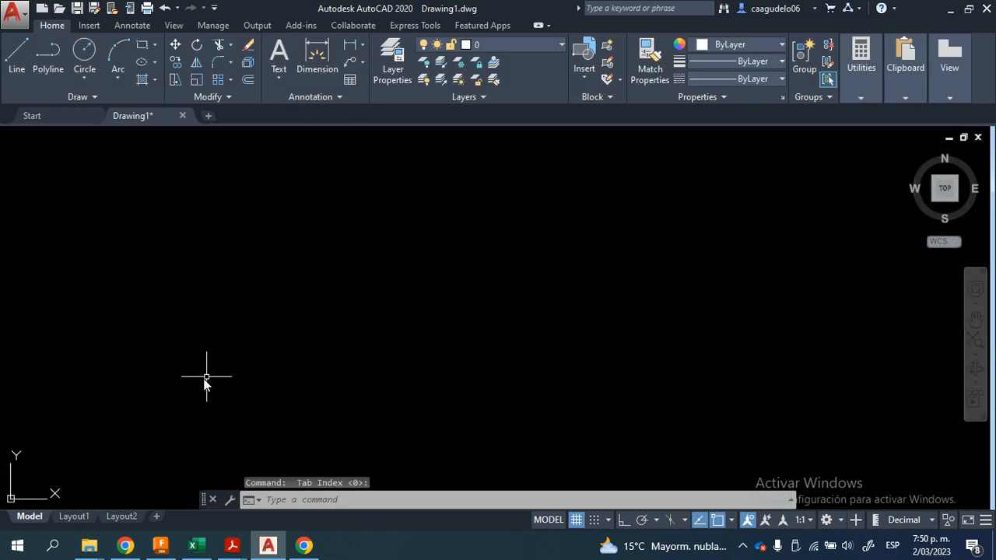
pyautogui.rightClick(288, 280)
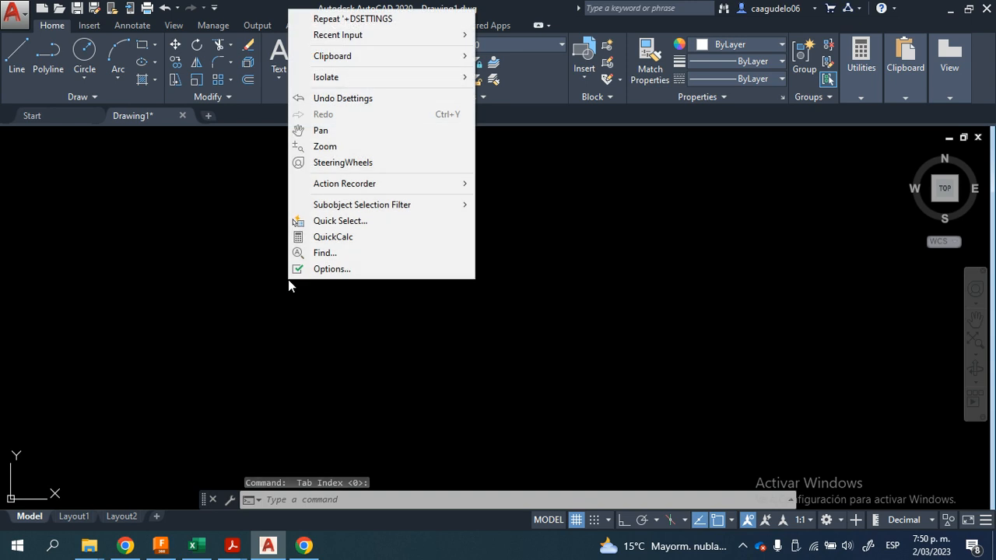
pyautogui.press('Escape')
pyautogui.press('Escape')
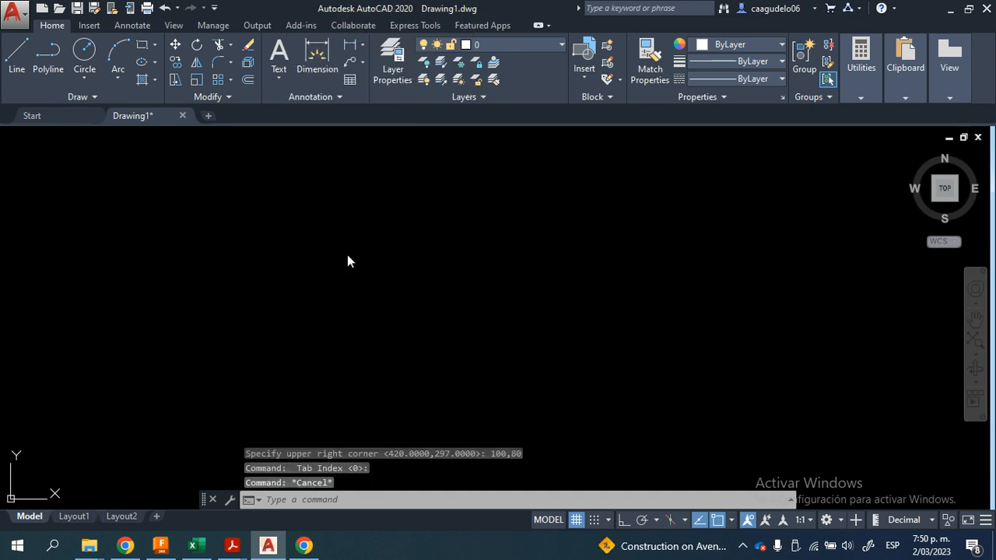
# - Zoom to the drawing extents and centre the whole gridded drawing area in view
pyautogui.rightClick(347, 255)
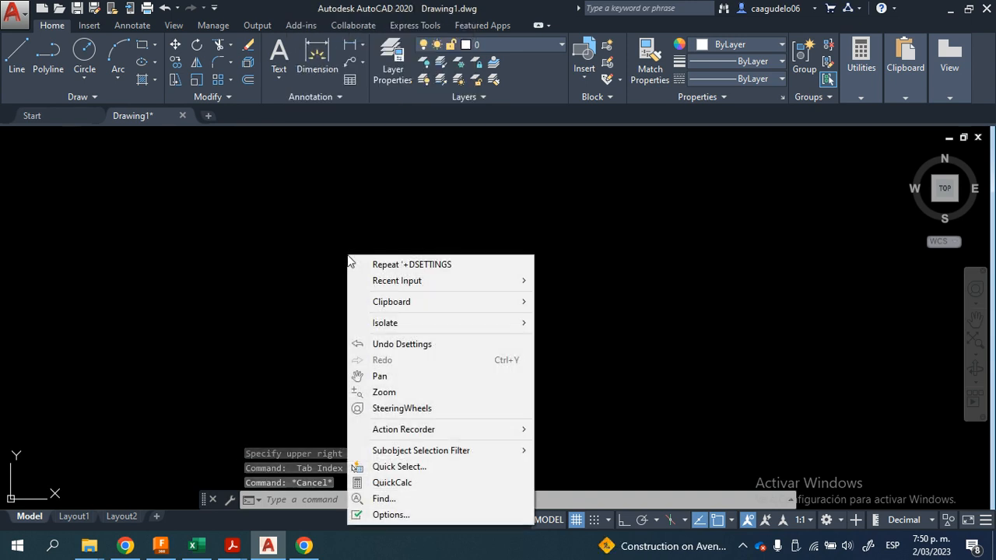
pyautogui.click(385, 392)
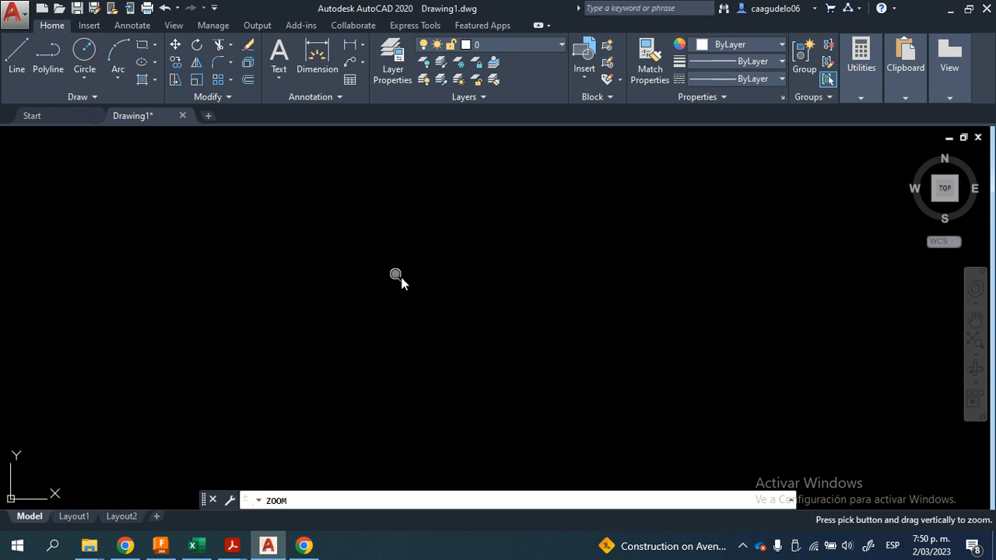
pyautogui.rightClick(396, 274)
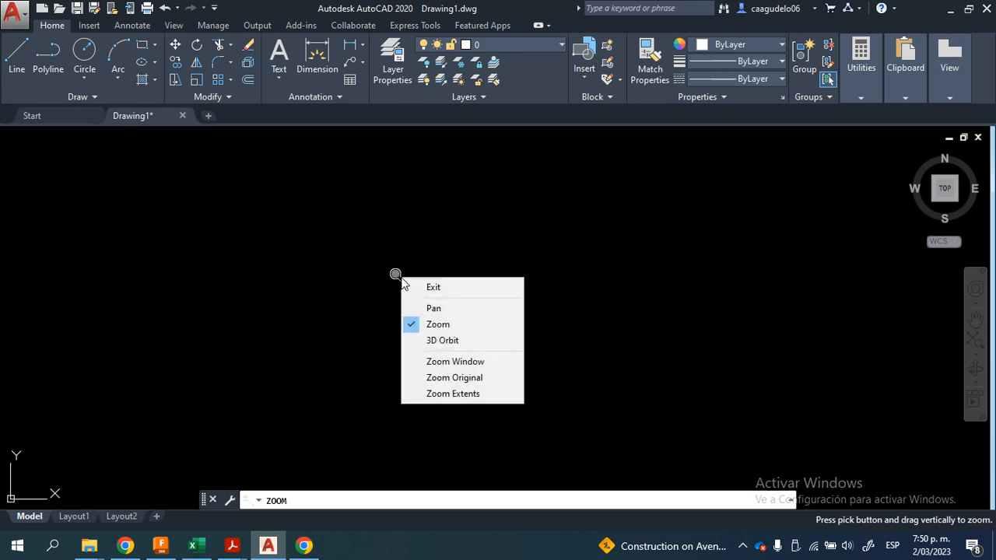
pyautogui.click(460, 395)
pyautogui.moveTo(410, 247); pyautogui.dragTo(431, 299)
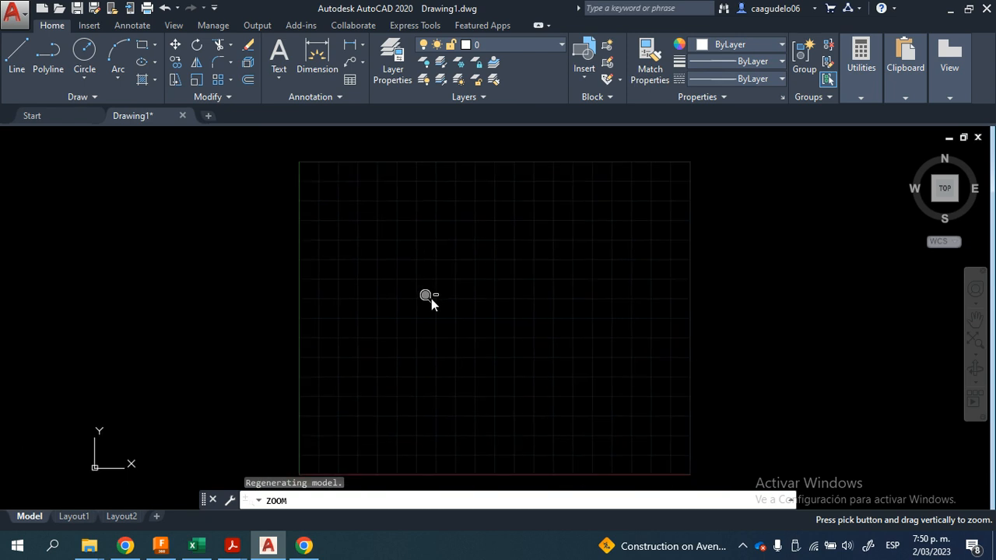
pyautogui.press('Escape')
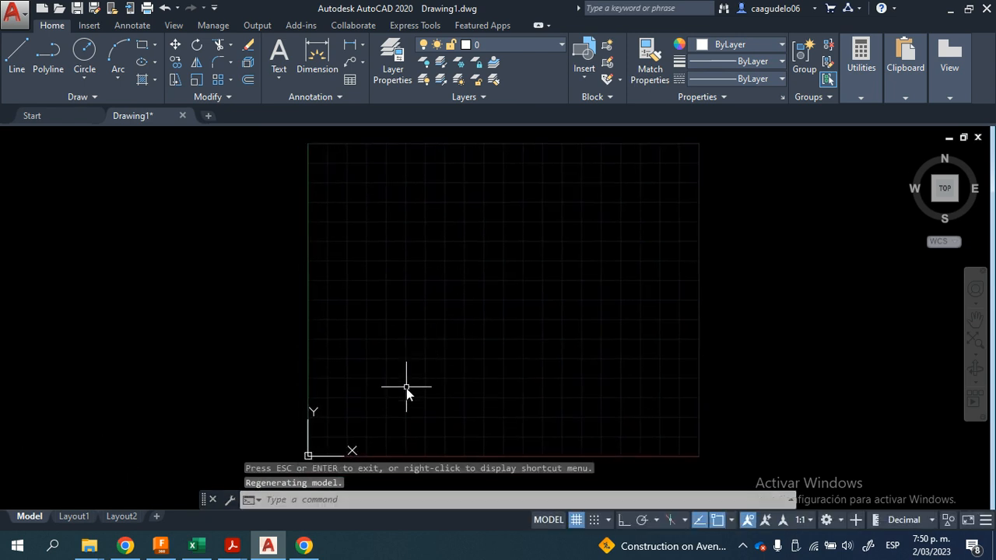
pyautogui.scroll(1, 406, 389)
pyautogui.moveTo(406, 389); pyautogui.dragTo(435, 260, button='middle')
pyautogui.scroll(-4, 374, 349)
pyautogui.scroll(2, 366, 355)
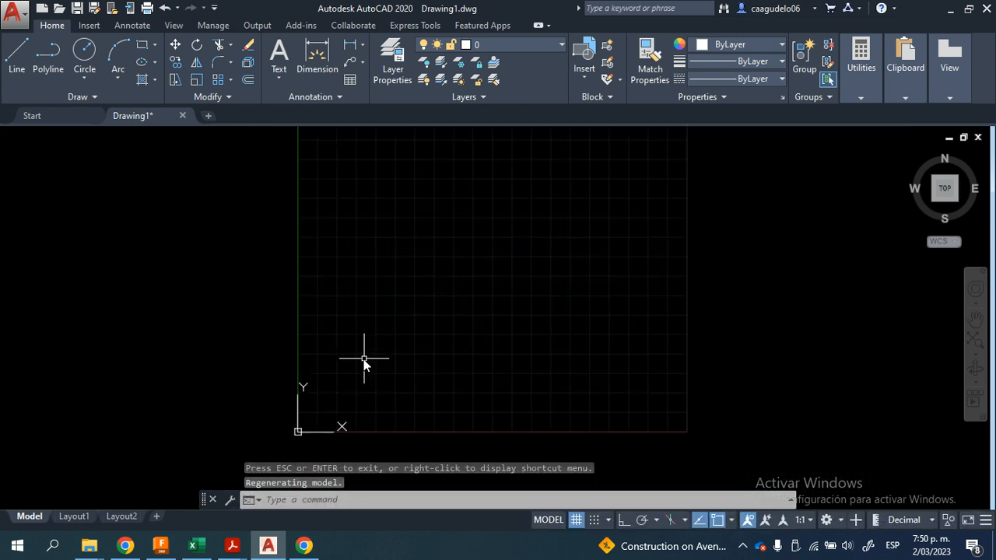
pyautogui.moveTo(367, 356); pyautogui.dragTo(358, 396, button='middle')
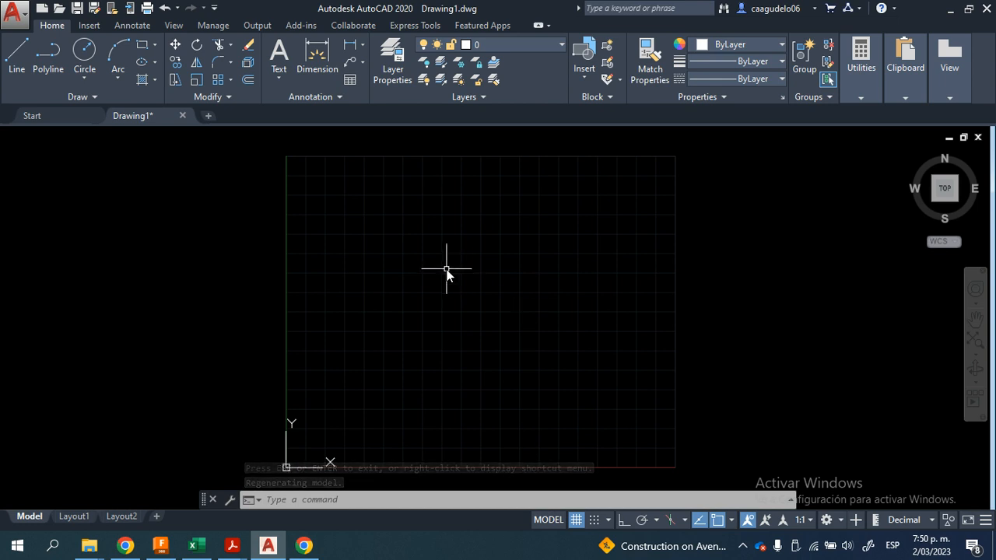
# - Create a new layer named Ejes in the Layer Properties Manager, adjusting the column widths of the layer list
pyautogui.click(393, 58)
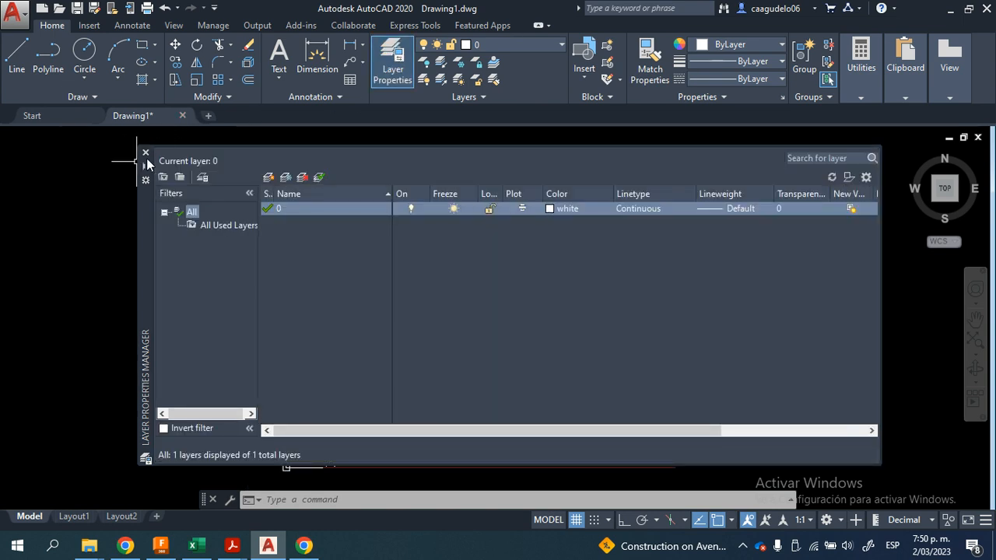
pyautogui.click(145, 153)
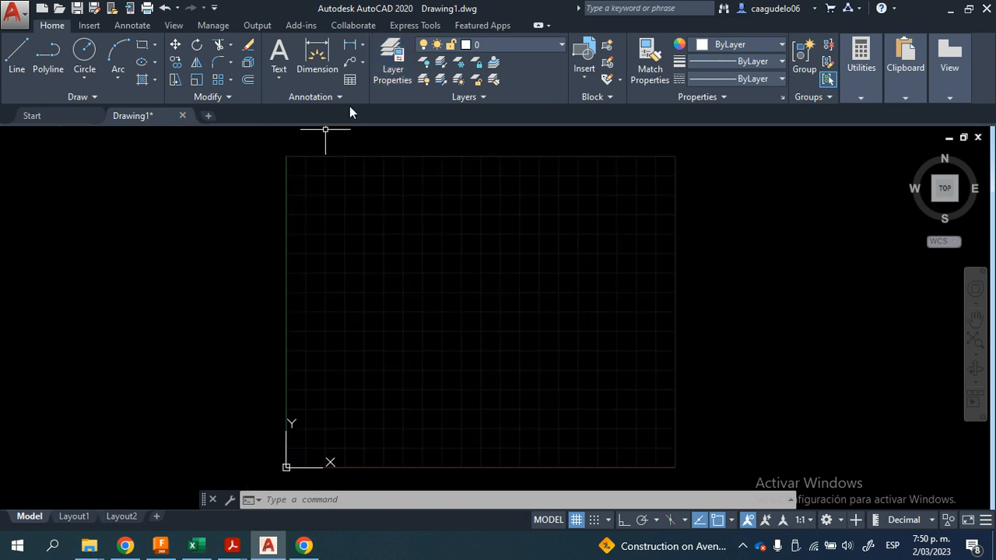
pyautogui.click(393, 62)
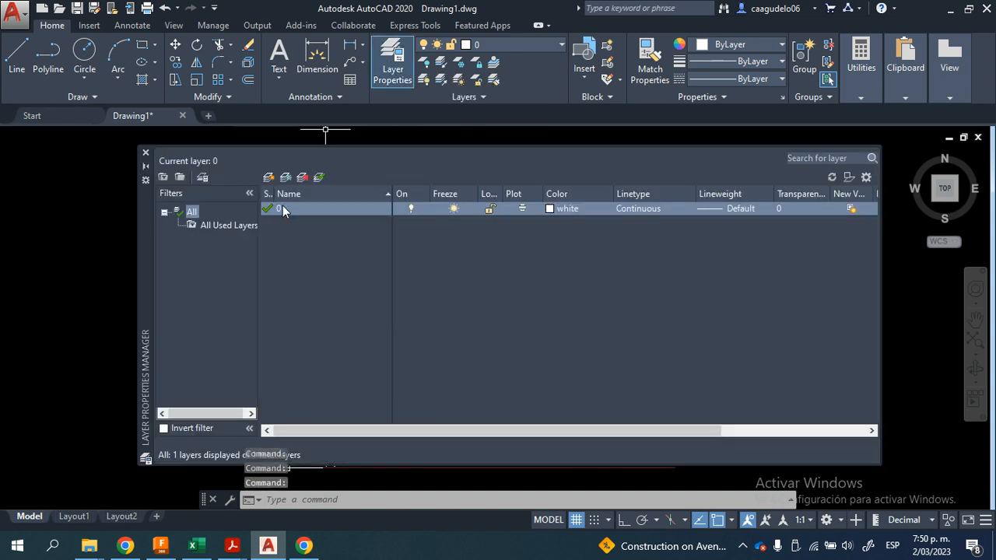
pyautogui.moveTo(391, 193); pyautogui.dragTo(383, 193)
pyautogui.moveTo(530, 195); pyautogui.dragTo(538, 196)
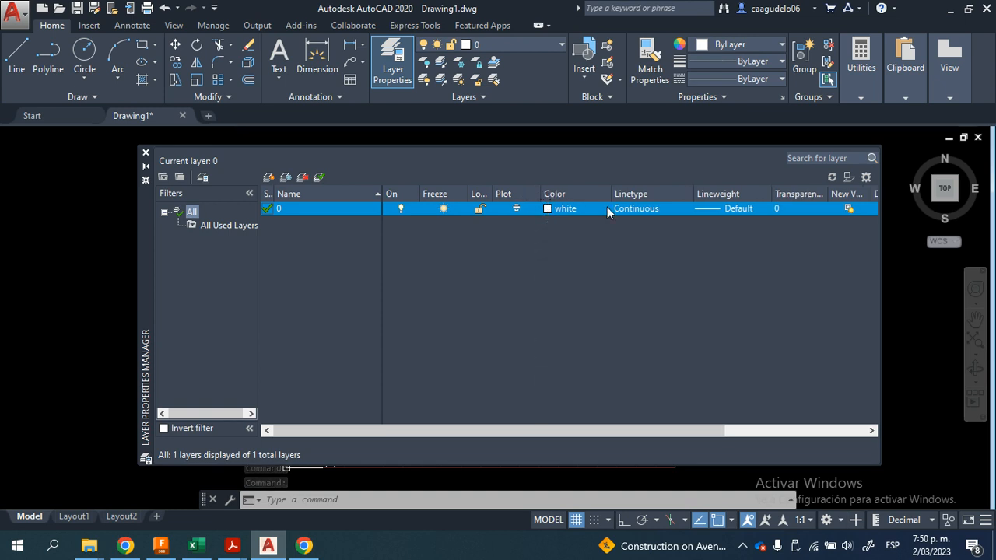
pyautogui.moveTo(688, 193); pyautogui.dragTo(682, 194)
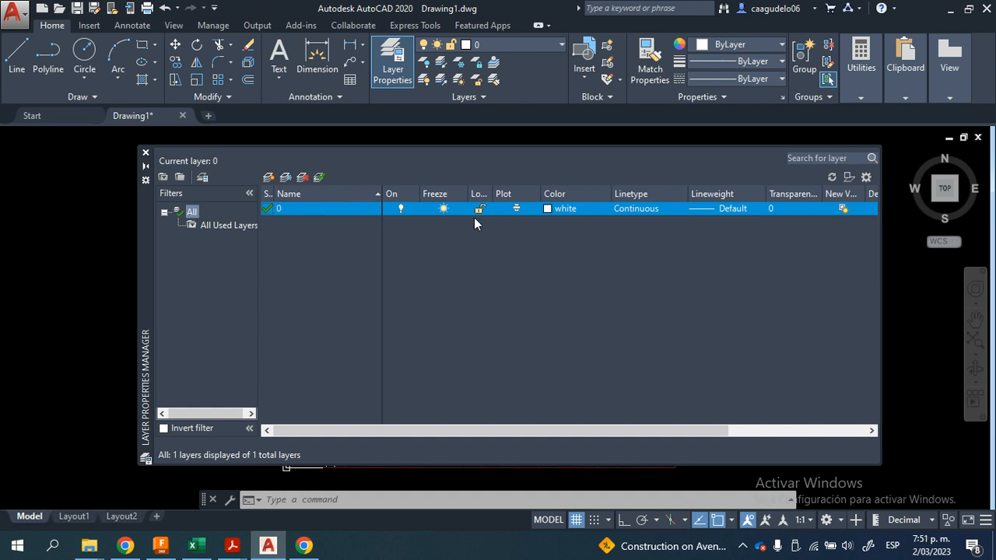
pyautogui.click(269, 178)
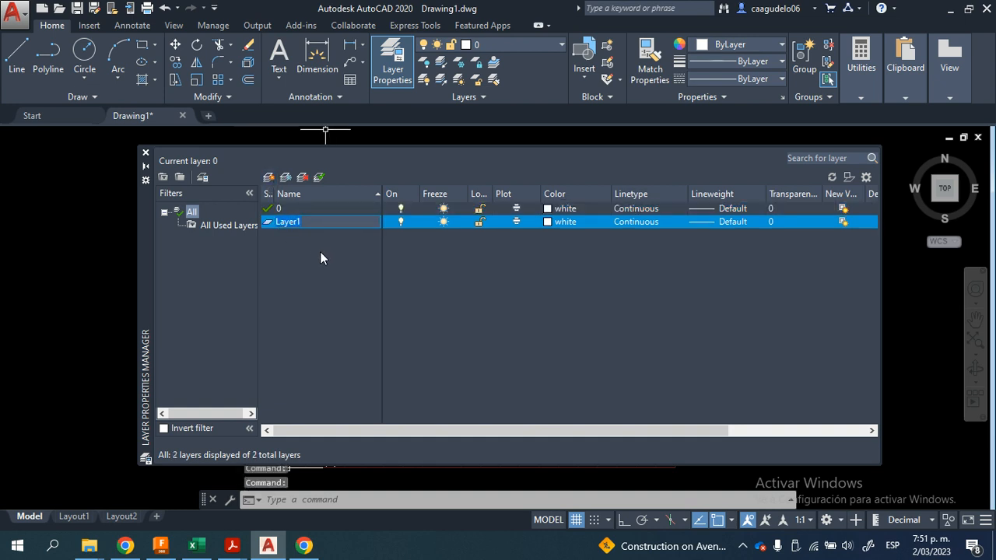
pyautogui.write('Ejes')
pyautogui.press('Return')
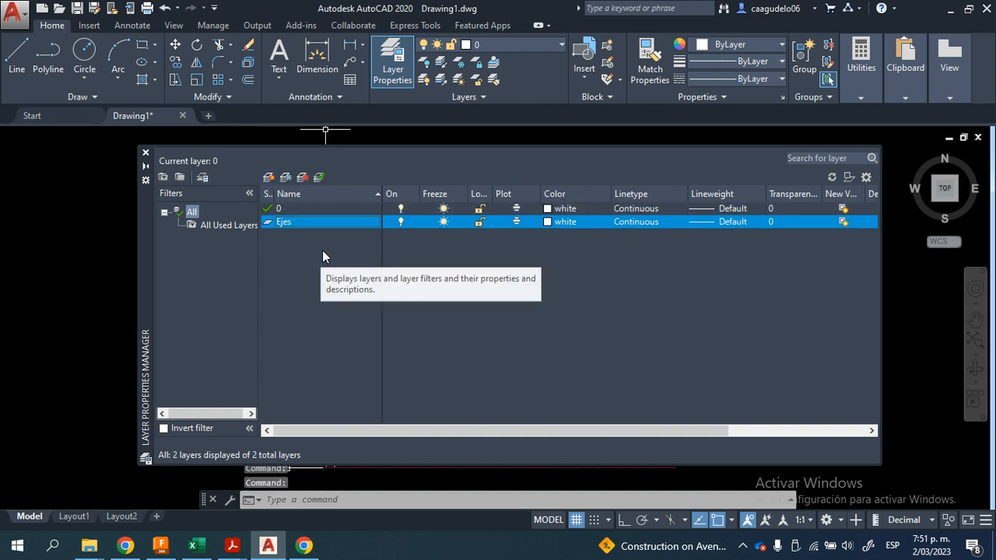
# - Check the centre lines of the five rings in Ejercicios Actividad 2.pdf, and return to the AutoCAD drawing
pyautogui.moveTo(238, 549)
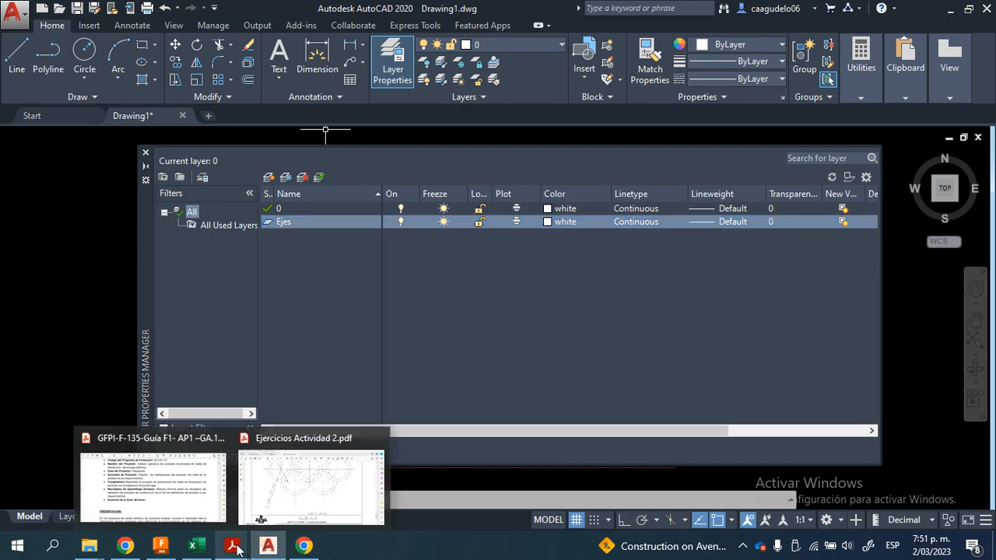
pyautogui.click(312, 482)
pyautogui.scroll(2, 330, 327)
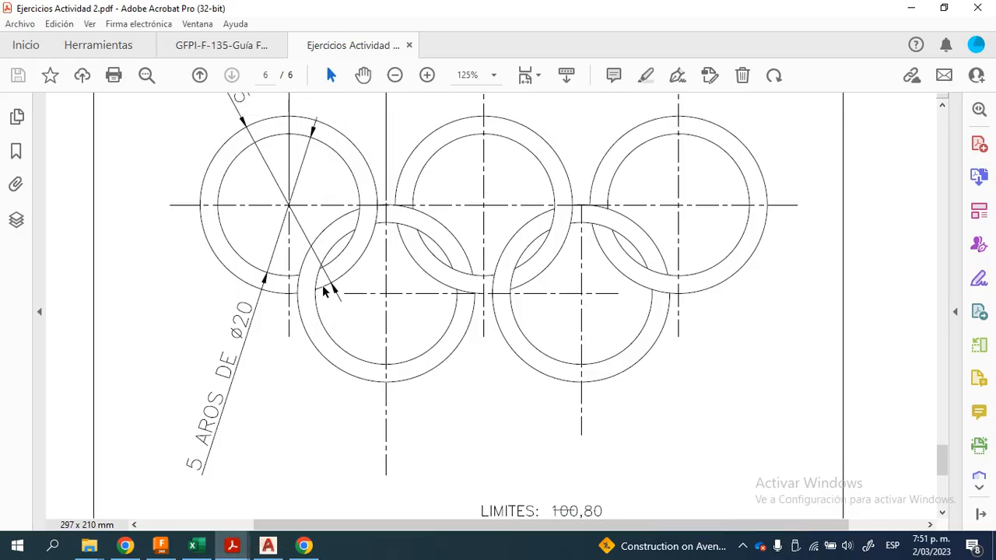
pyautogui.scroll(1, 324, 289)
pyautogui.scroll(2, 522, 282)
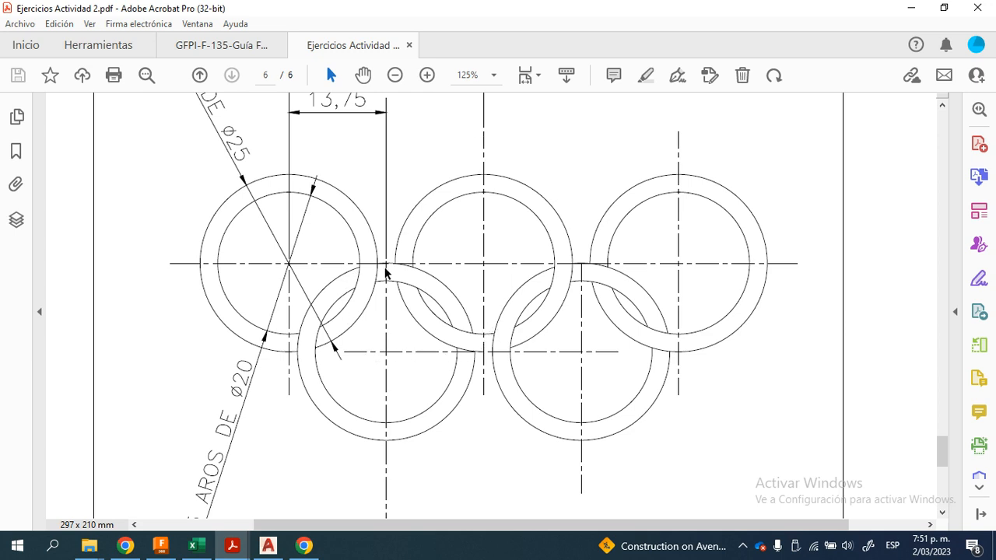
pyautogui.click(306, 548)
pyautogui.click(268, 546)
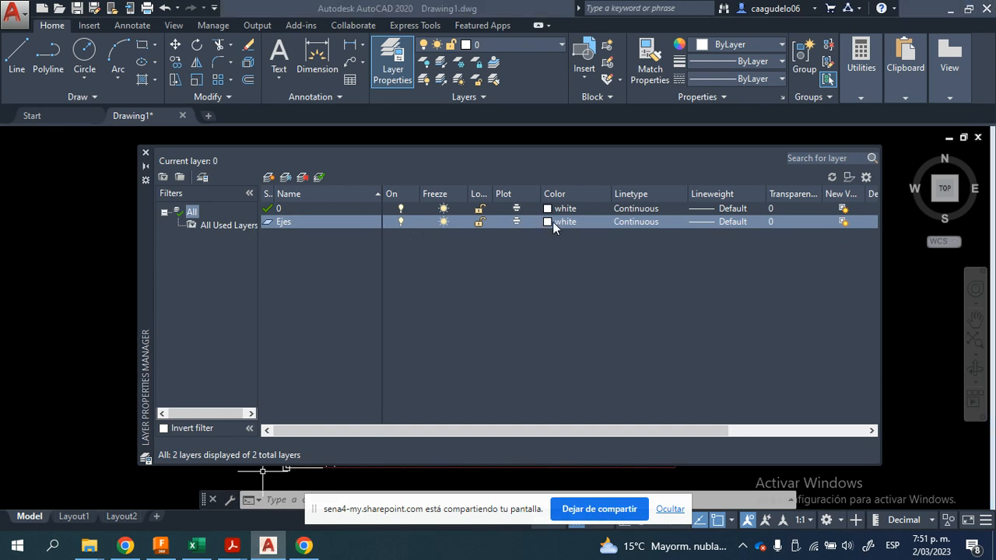
# - Set the colour of the Ejes layer to red
pyautogui.click(551, 221)
pyautogui.click(385, 305)
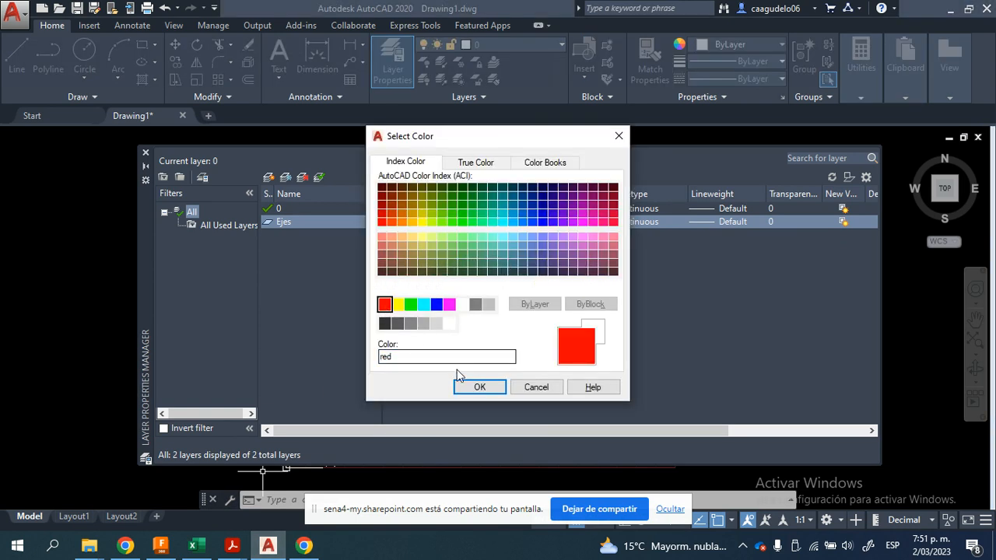
pyautogui.click(480, 387)
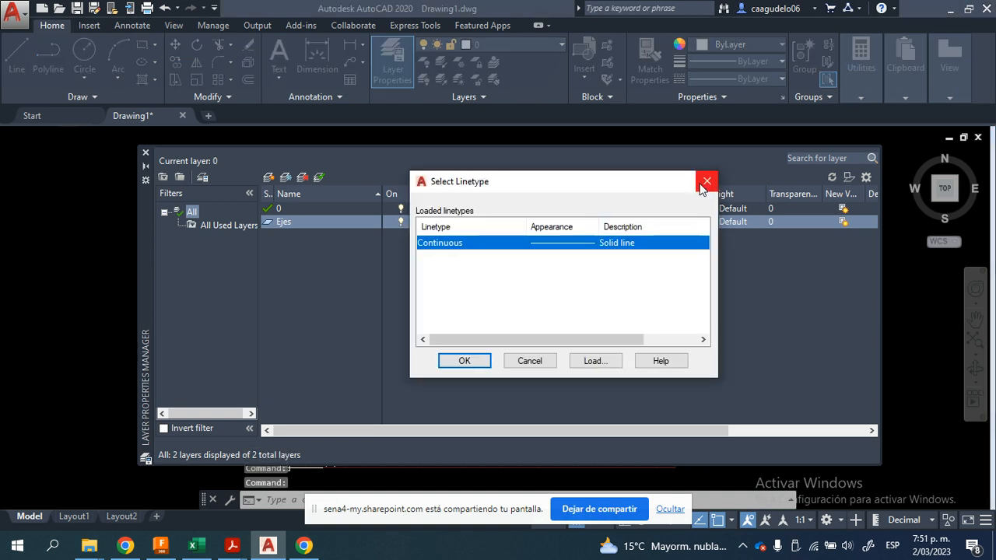
# - Load the CENTER linetype from acadiso.lin and assign it to the Ejes layer
pyautogui.click(707, 181)
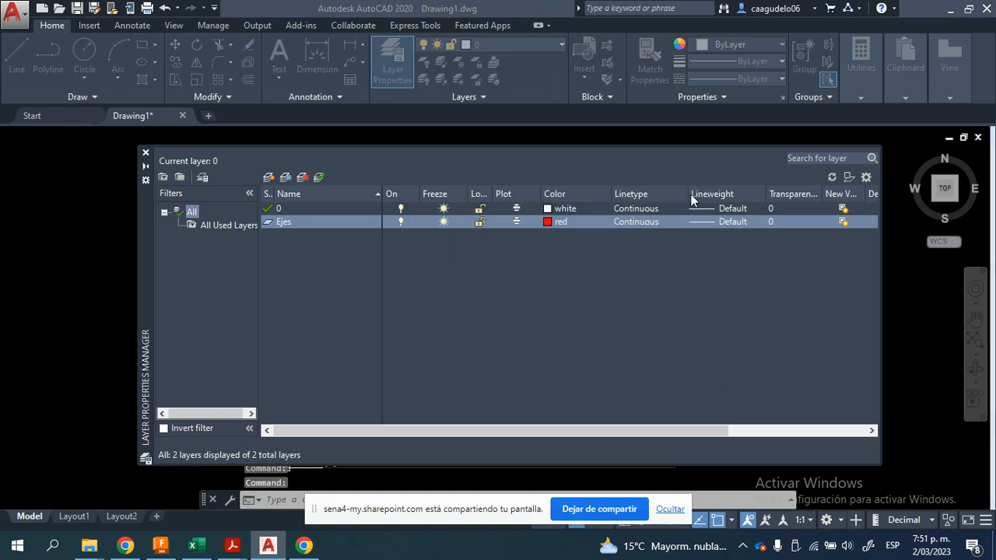
pyautogui.click(638, 222)
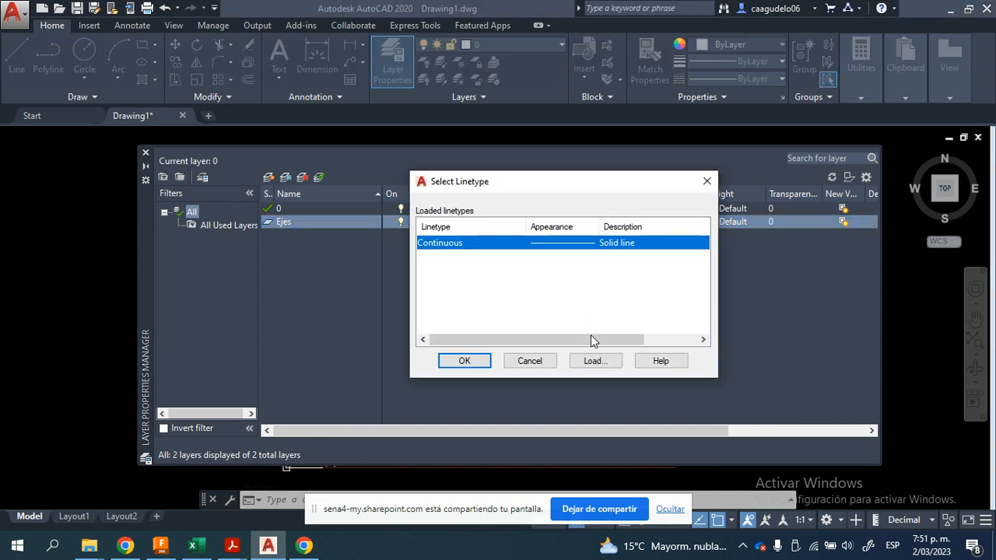
pyautogui.click(595, 363)
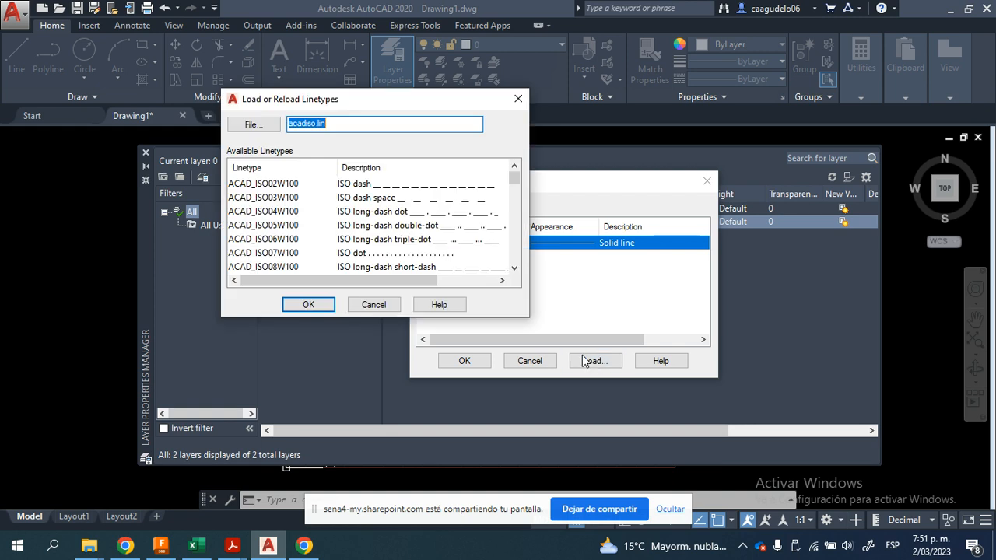
pyautogui.click(281, 239)
pyautogui.scroll(-4, 257, 253)
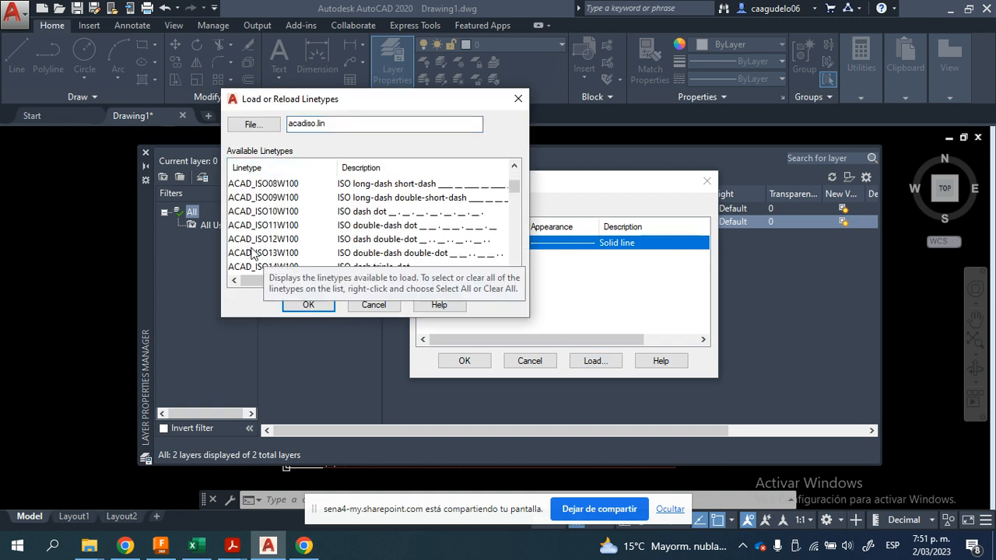
pyautogui.scroll(-1, 250, 253)
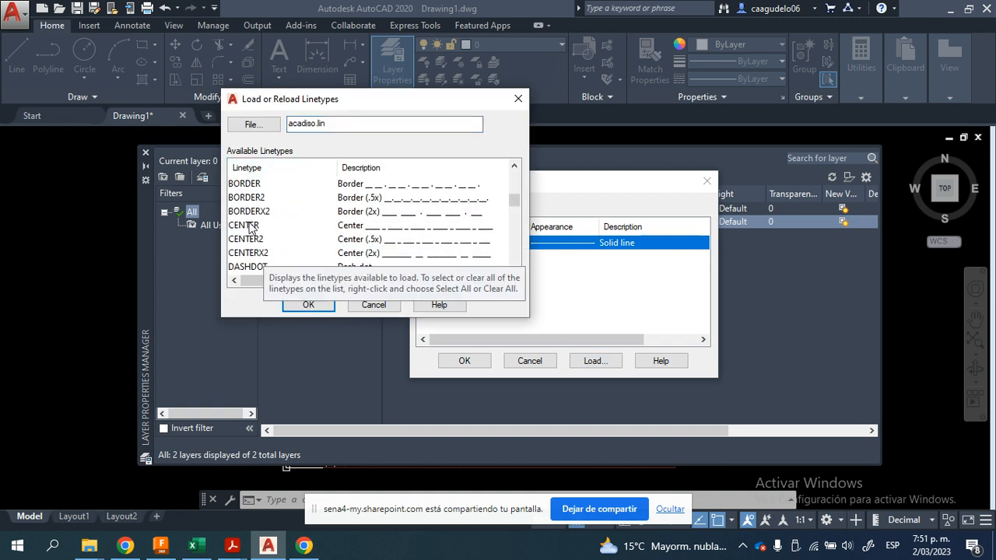
pyautogui.click(249, 225)
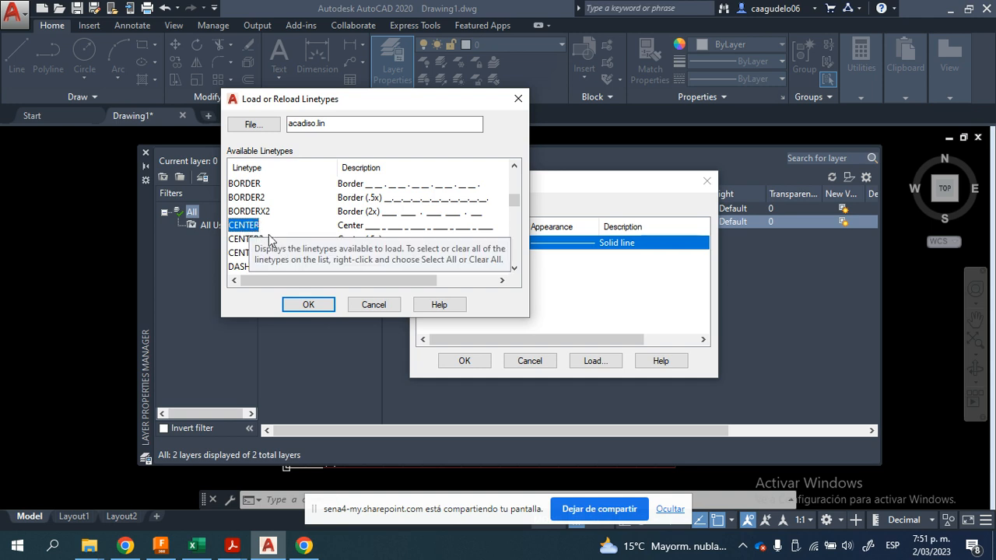
pyautogui.click(308, 305)
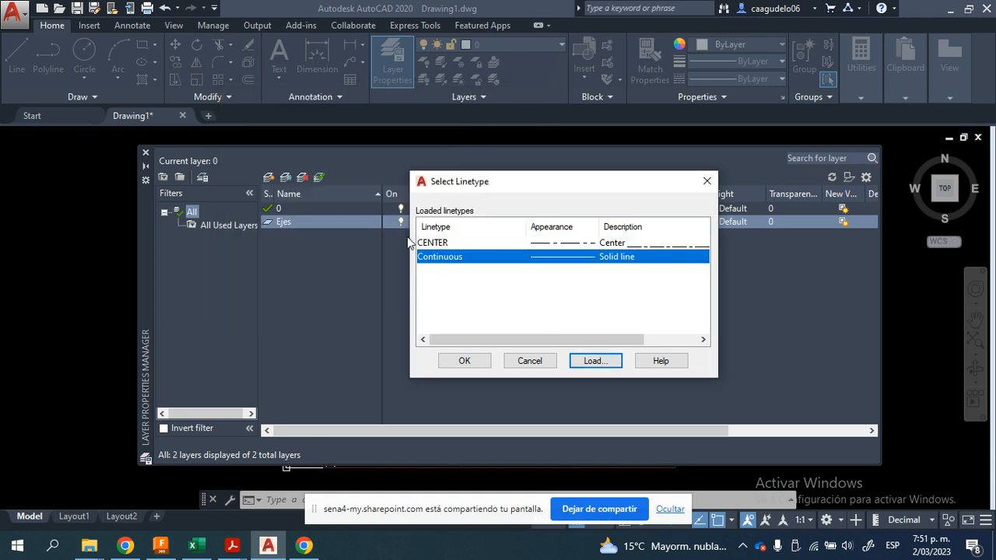
pyautogui.click(434, 244)
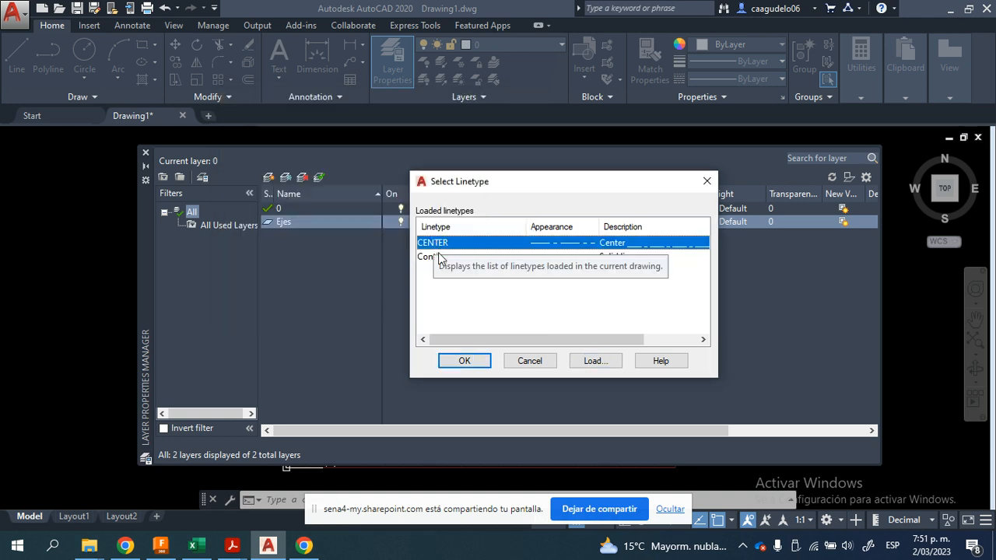
pyautogui.click(471, 361)
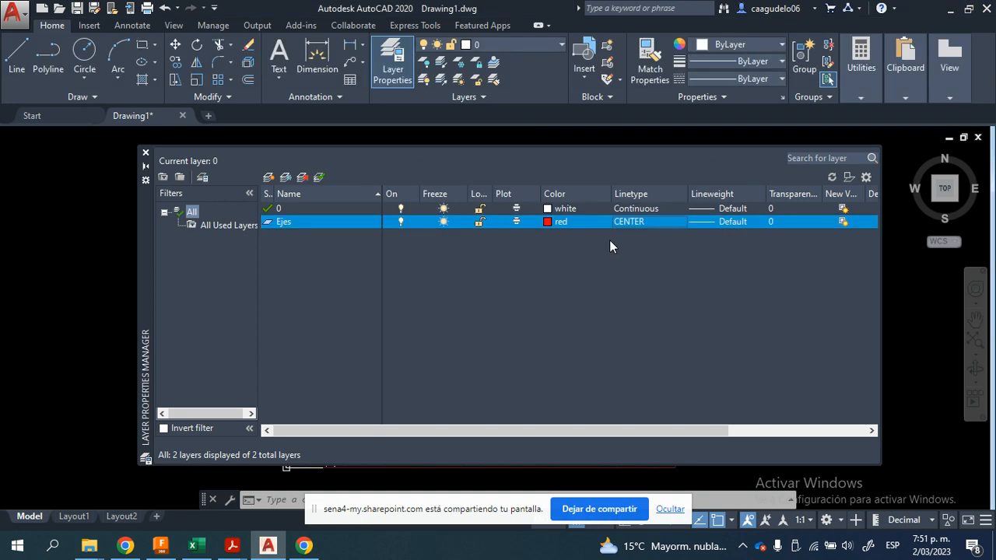
# - Hide the screen-sharing notice and create a second new layer named Circulos externos
pyautogui.click(671, 509)
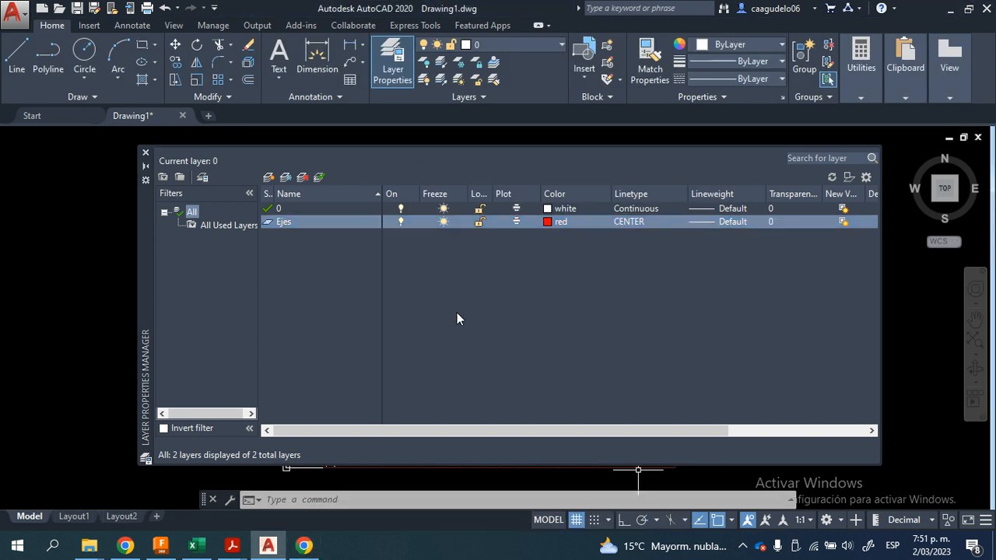
pyautogui.moveTo(138, 222); pyautogui.dragTo(125, 224)
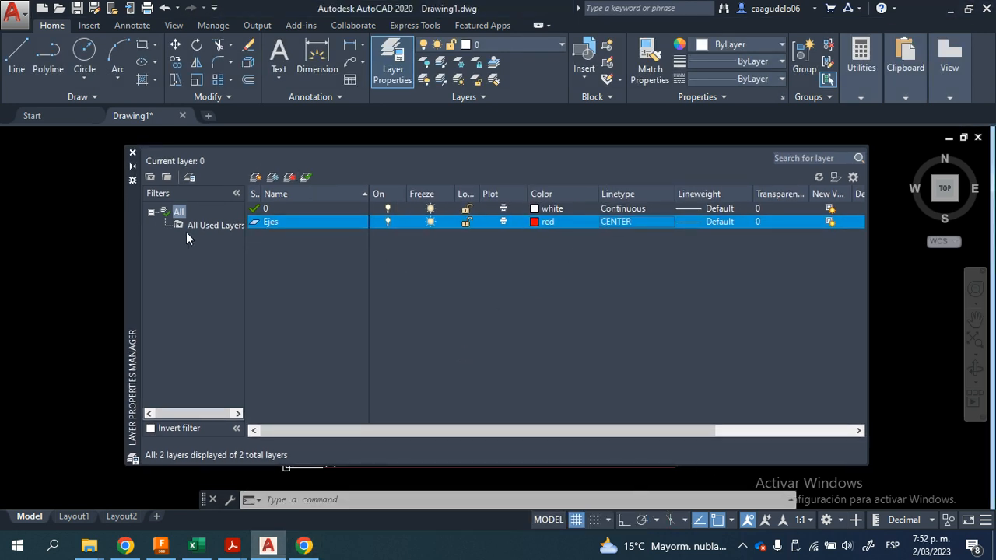
pyautogui.click(255, 178)
pyautogui.write('Circul')
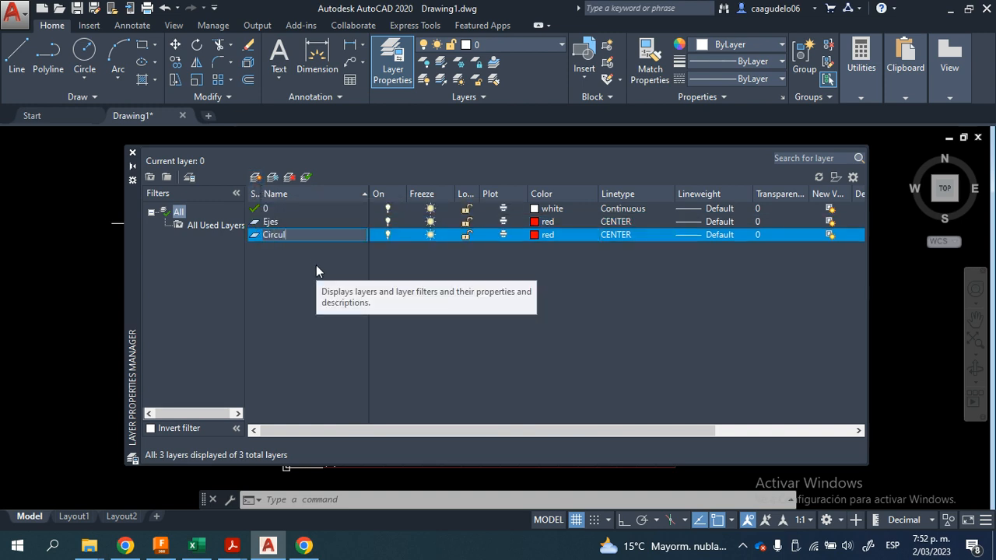
pyautogui.write('os externos')
pyautogui.press('Return')
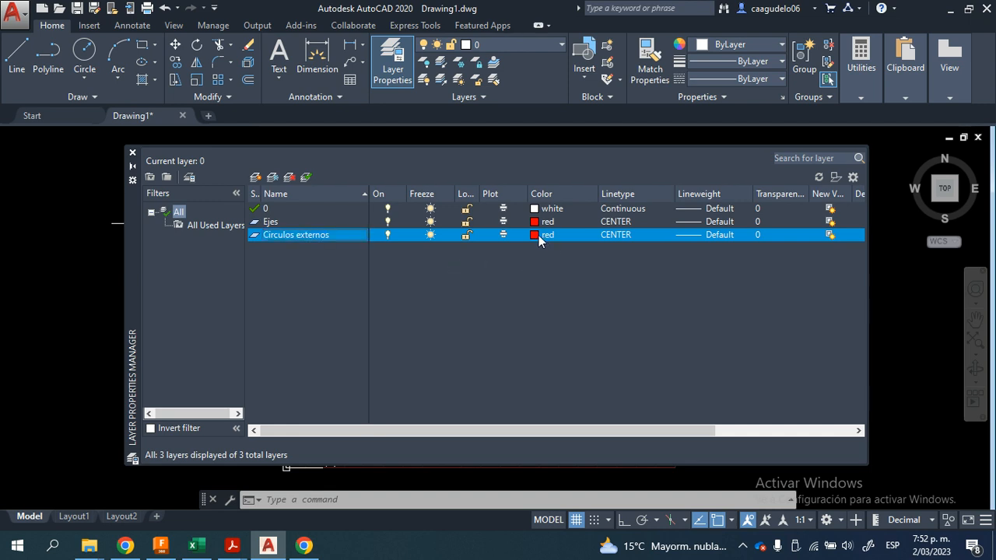
# - Set the colour of the Circulos externos layer to cyan
pyautogui.click(535, 235)
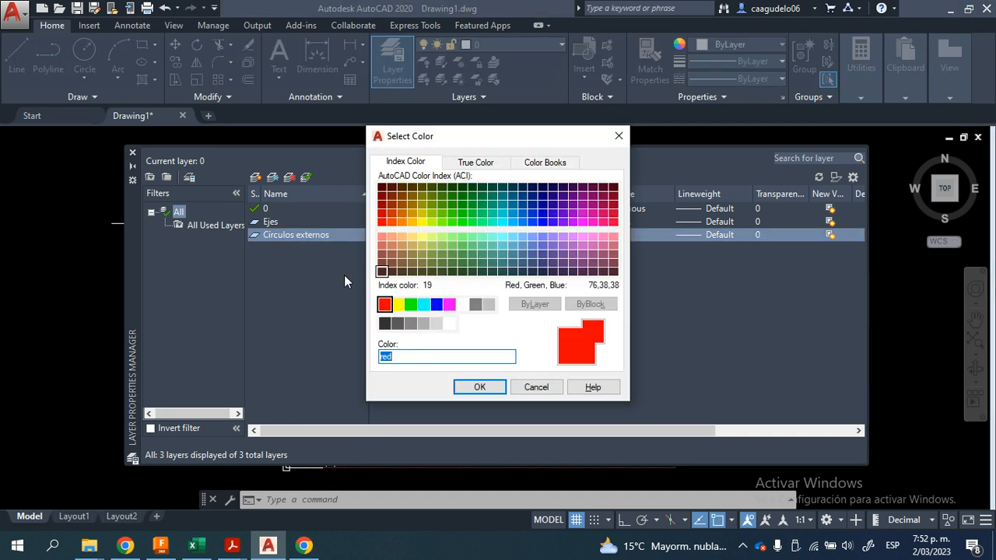
pyautogui.click(424, 304)
pyautogui.click(480, 387)
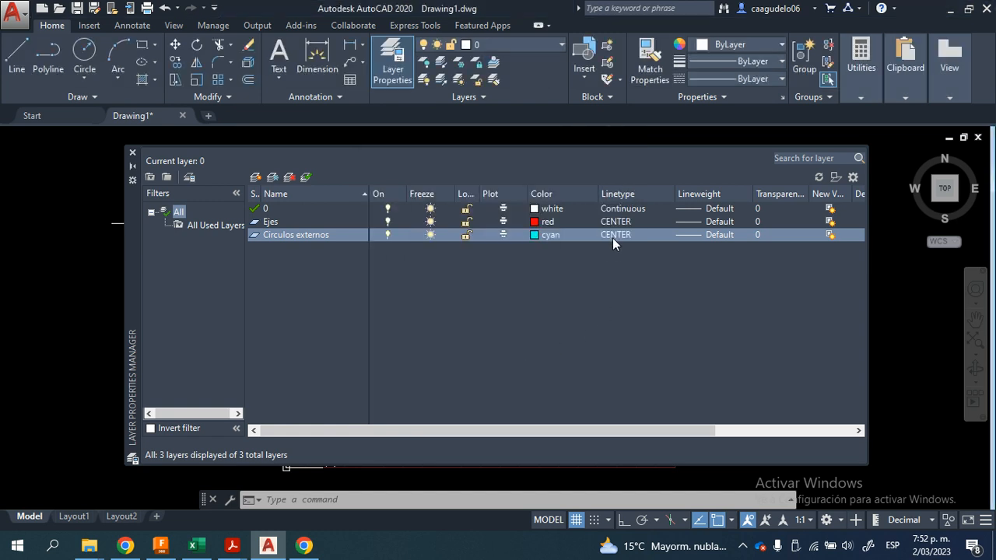
# - Assign the Continuous linetype to the Circulos externos layer
pyautogui.click(615, 236)
pyautogui.click(464, 257)
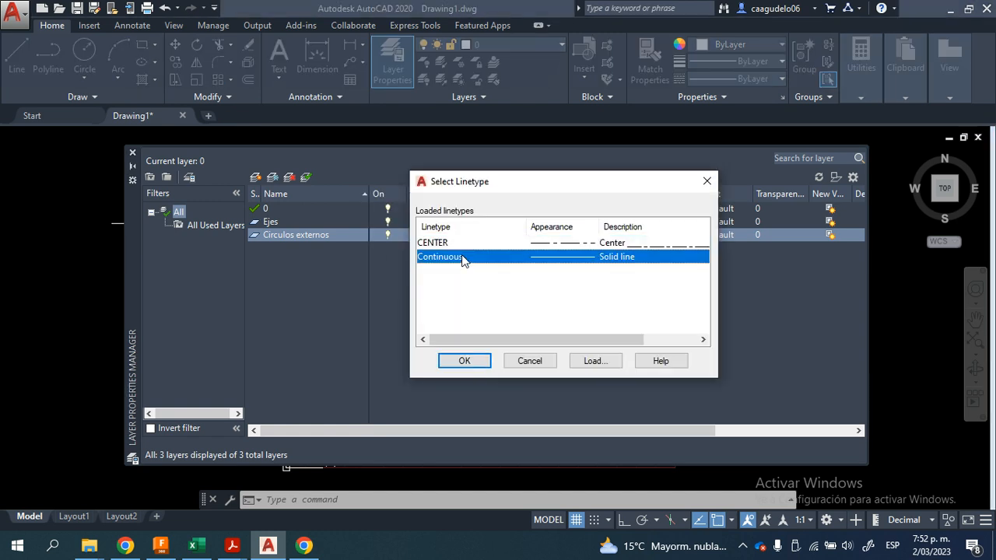
pyautogui.click(464, 362)
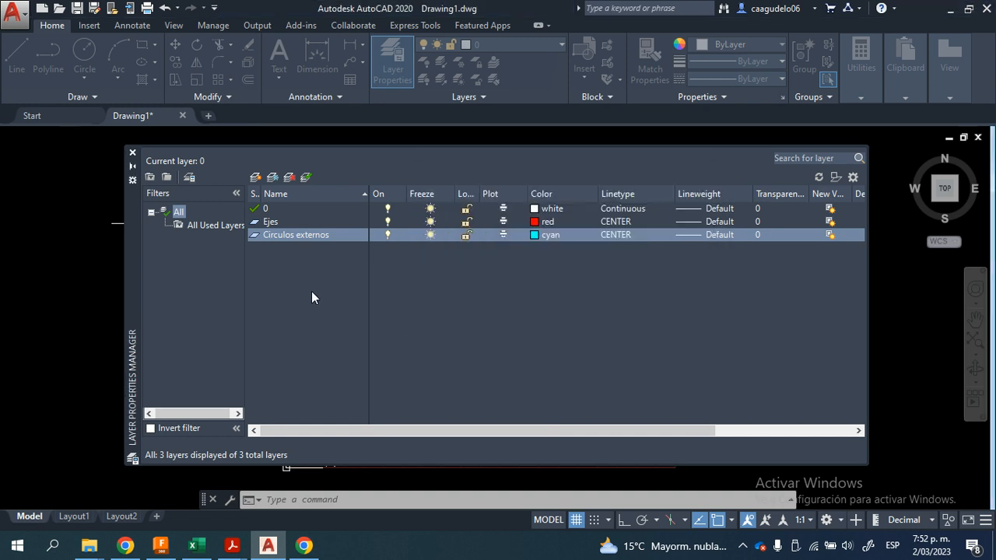
# - Create a third new layer named Circulos internos
pyautogui.click(256, 178)
pyautogui.write('Circu')
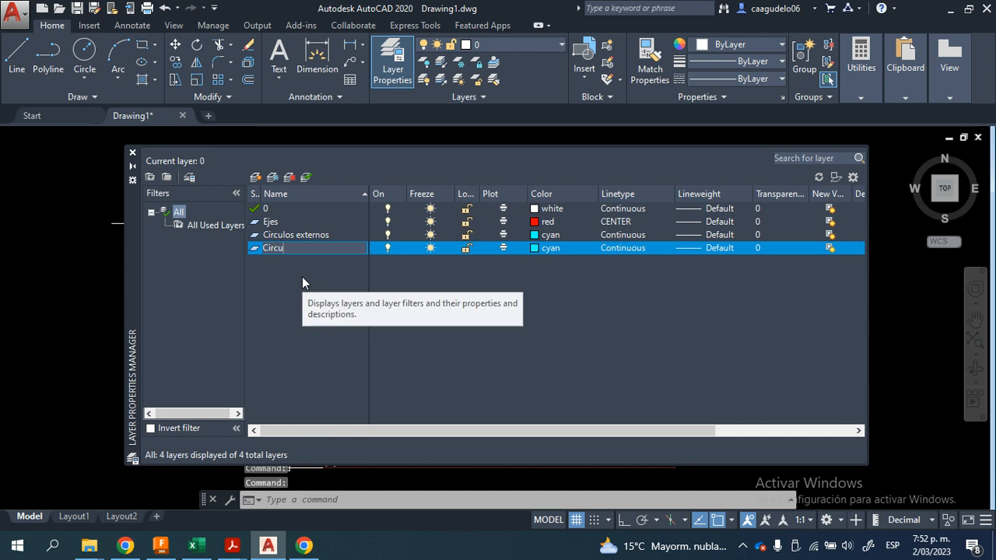
pyautogui.write('los internos')
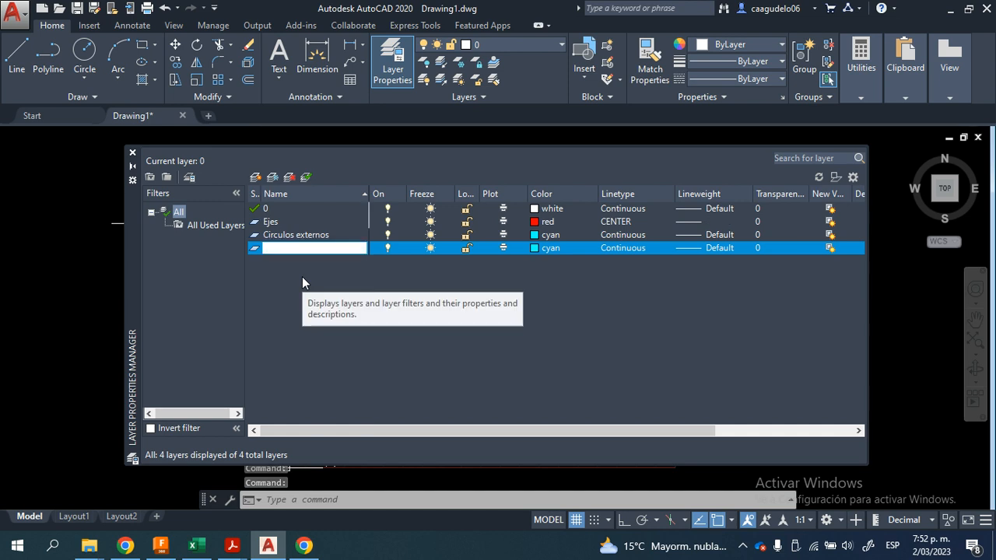
pyautogui.press('Return')
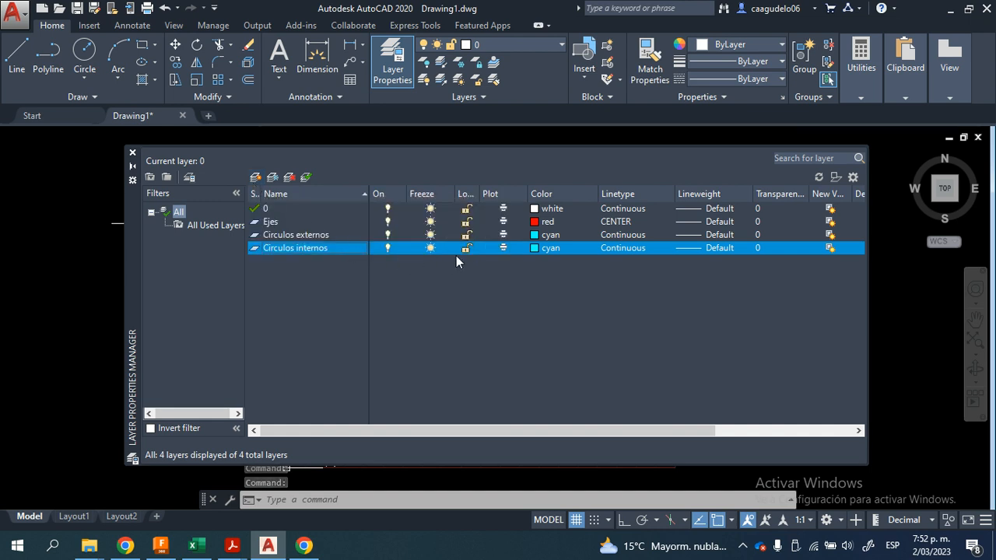
# - Set the colour of the Circulos internos layer to yellow and close the layer manager
pyautogui.click(524, 248)
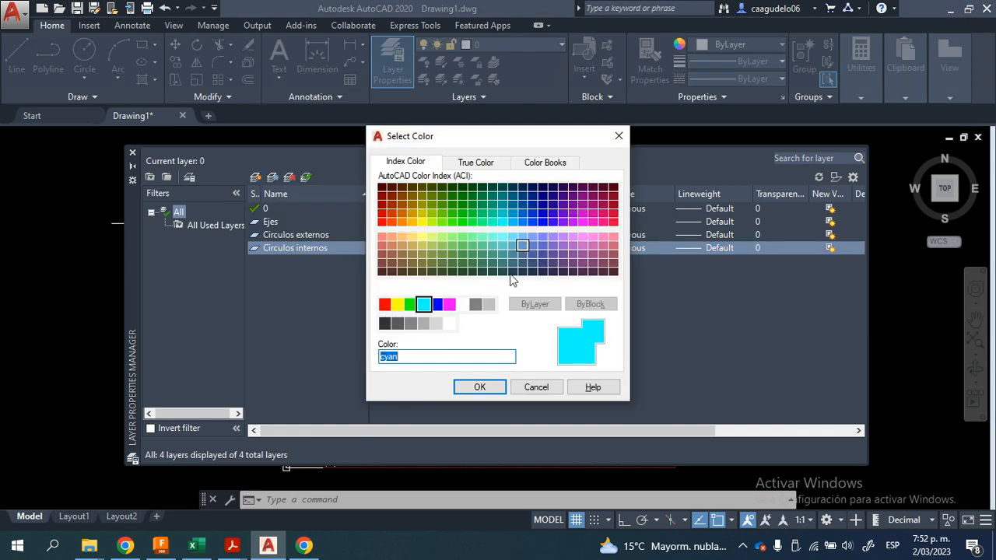
pyautogui.click(397, 305)
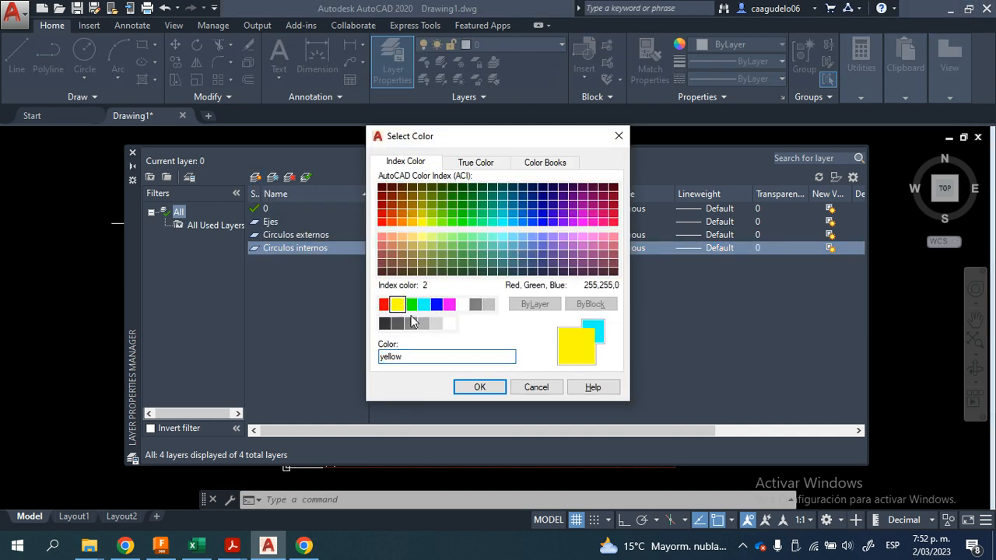
pyautogui.click(480, 387)
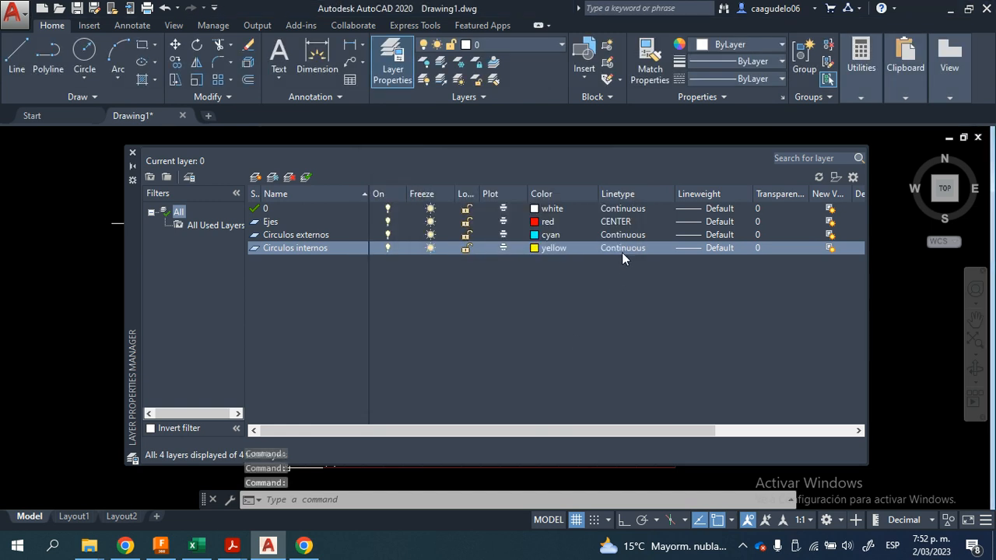
pyautogui.click(133, 154)
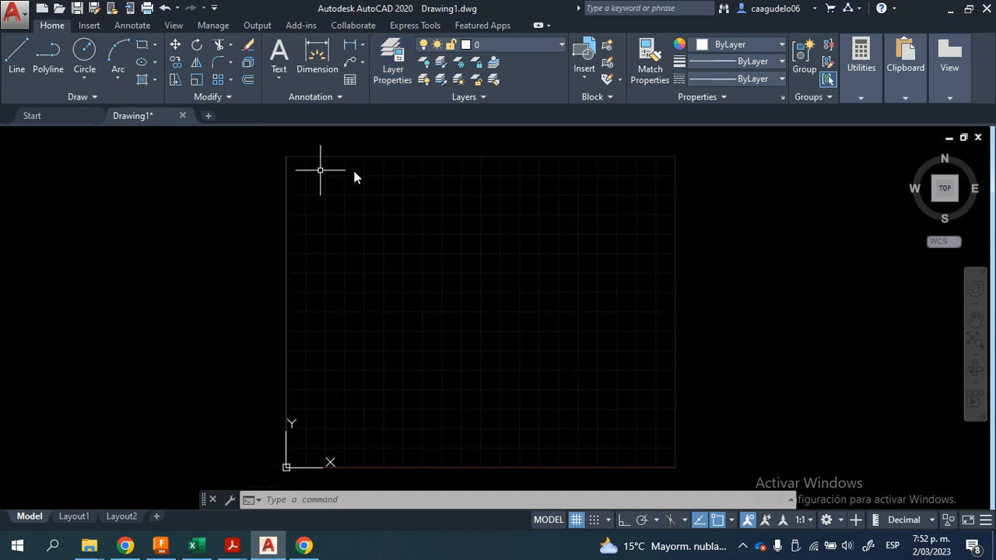
# - Make Ejes the current layer
pyautogui.click(517, 45)
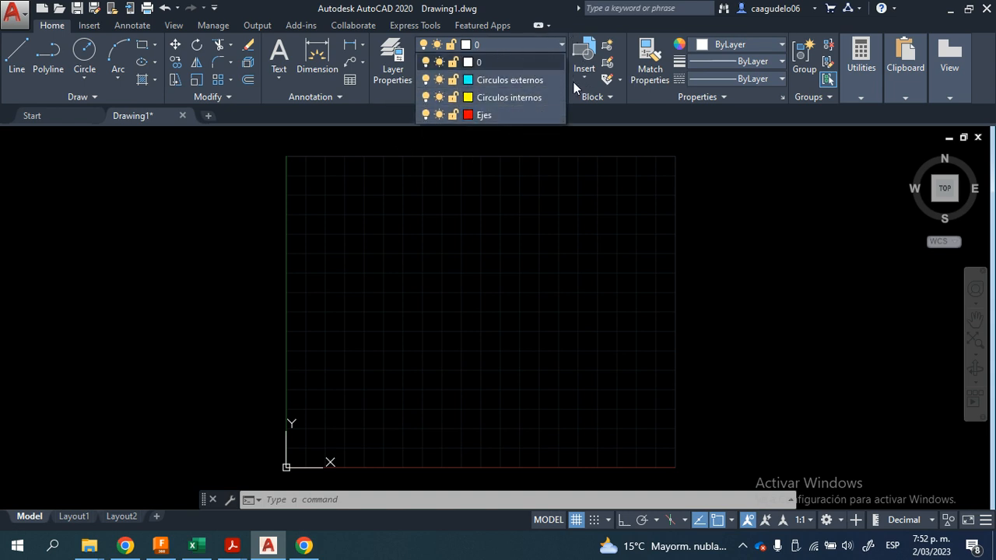
pyautogui.click(526, 44)
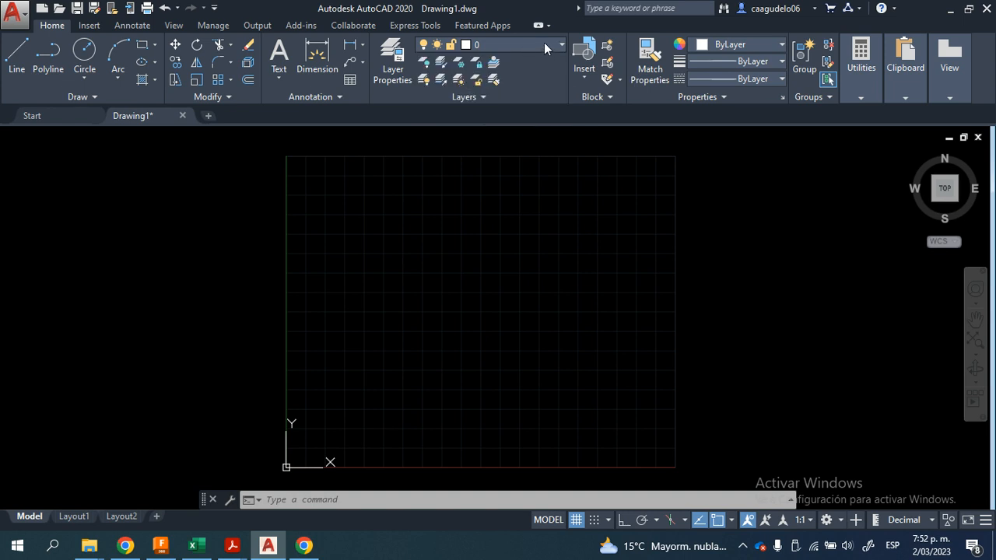
pyautogui.click(536, 43)
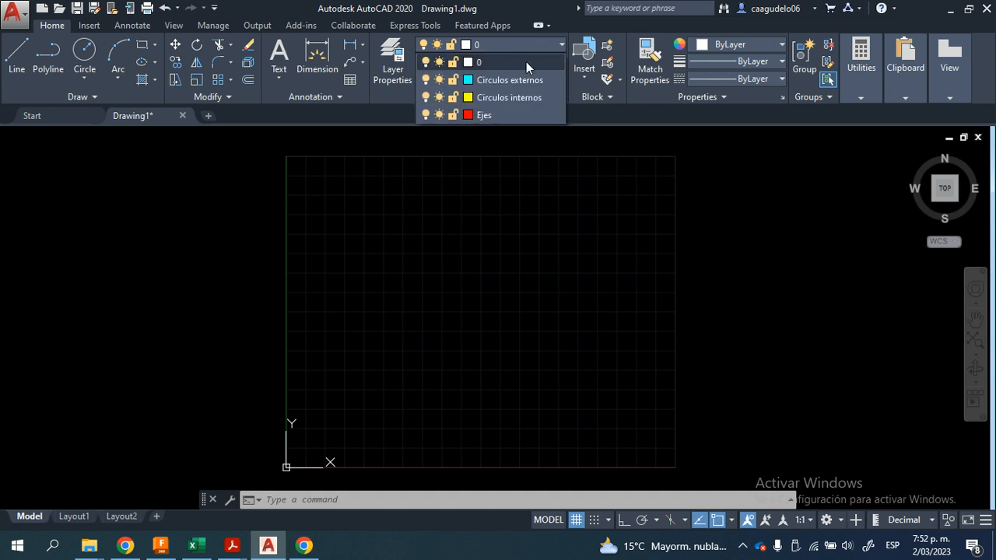
pyautogui.click(503, 112)
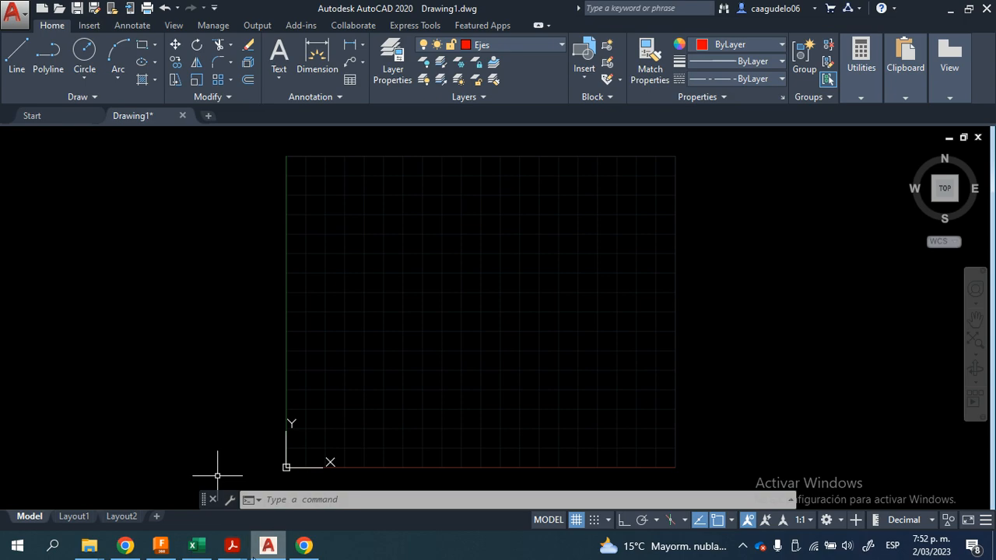
# - Switch to the exercise PDF in Adobe Acrobat, examine the rings' axes and spacing at 100% zoom, and return to AutoCAD
pyautogui.moveTo(235, 551)
pyautogui.click(256, 514)
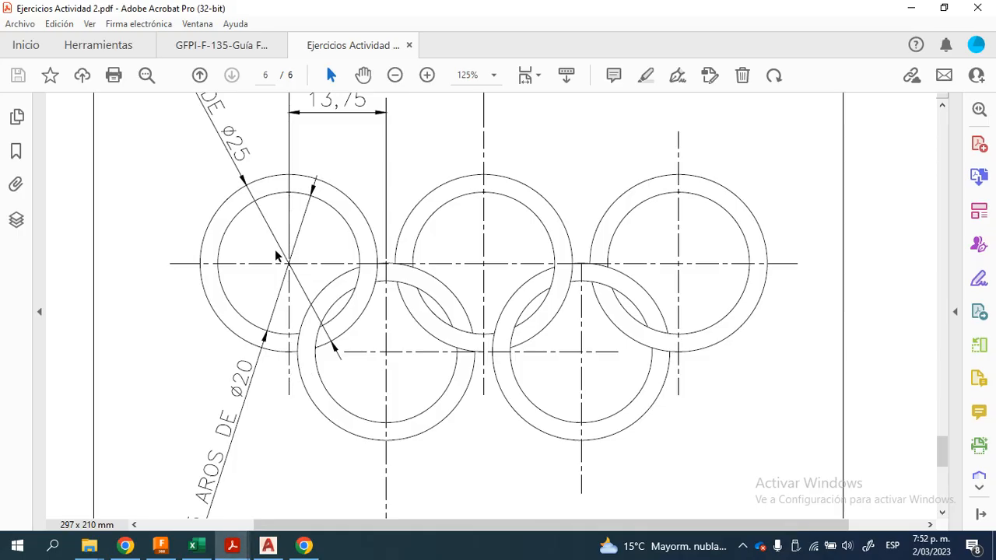
pyautogui.click(395, 75)
pyautogui.scroll(2, 433, 249)
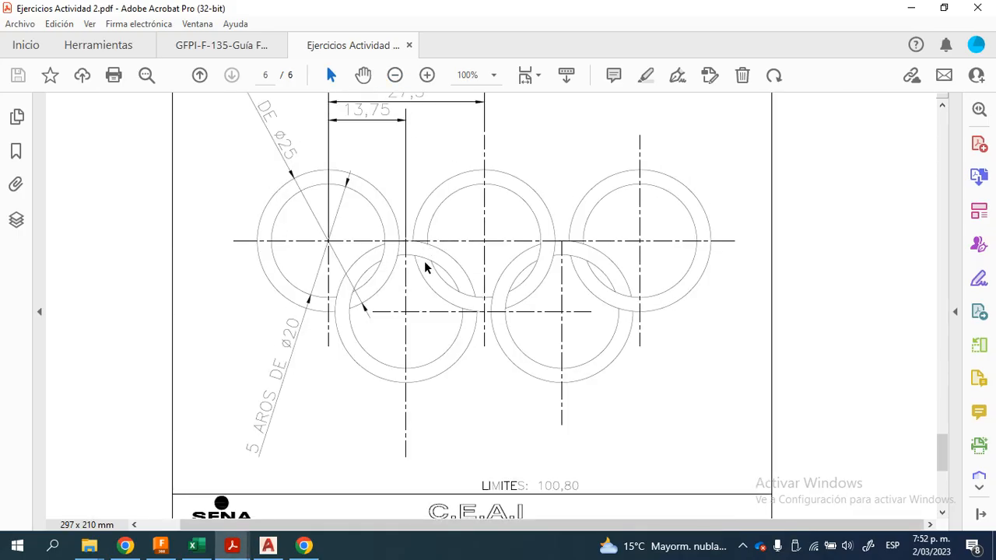
pyautogui.scroll(1, 234, 273)
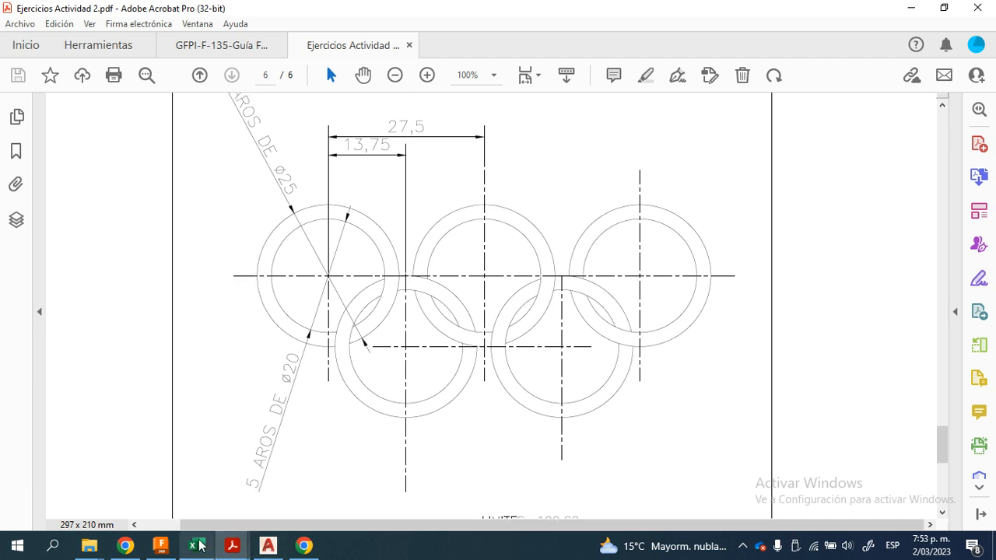
pyautogui.click(274, 547)
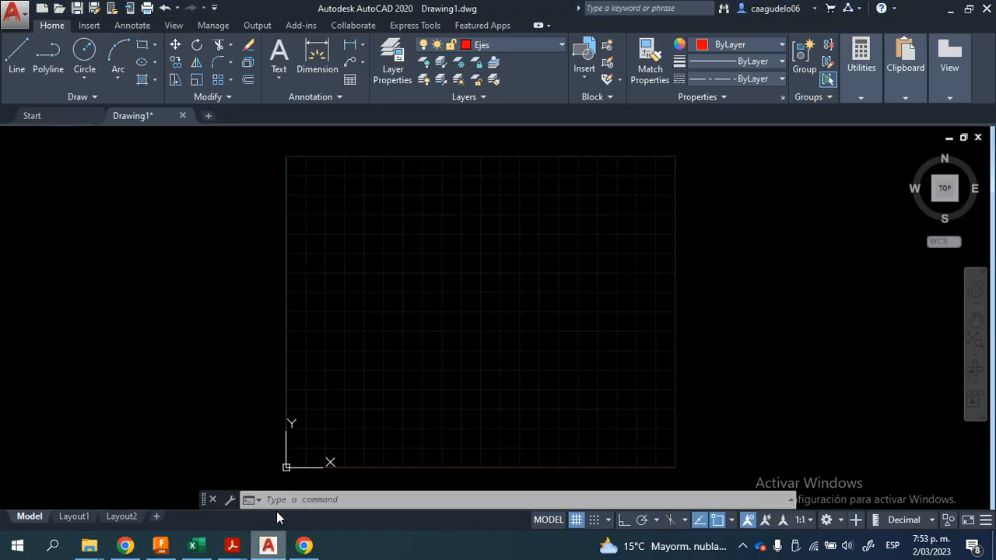
# - Draw a horizontal axis line on the Ejes layer starting at 0,40 with a length of 100 and an angle of 0°
pyautogui.click(18, 56)
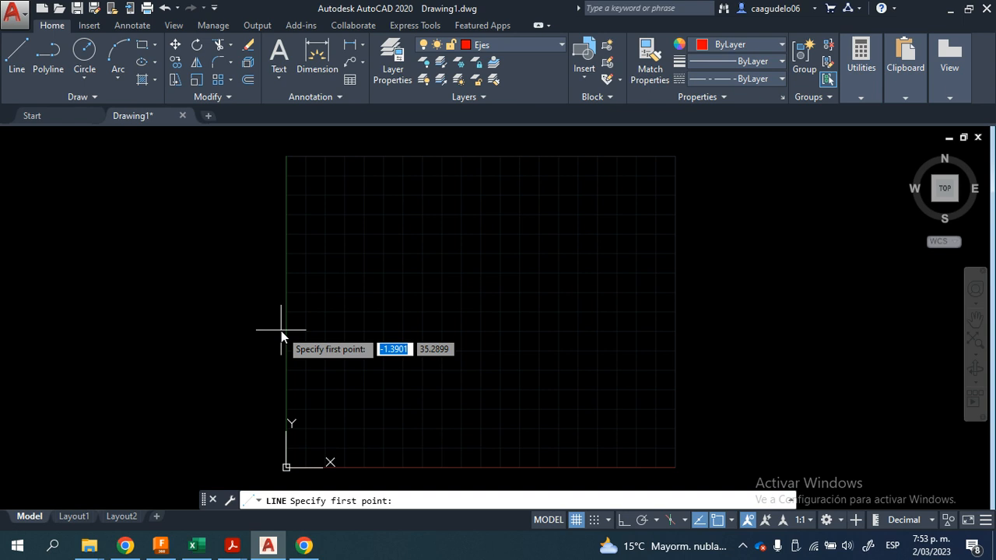
pyautogui.write("'")
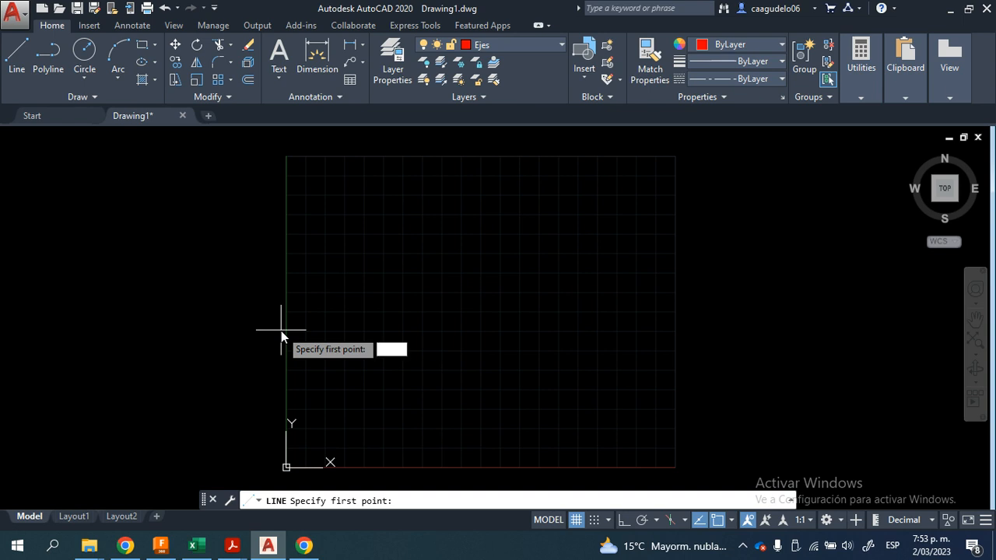
pyautogui.write('0')
pyautogui.press('Tab')
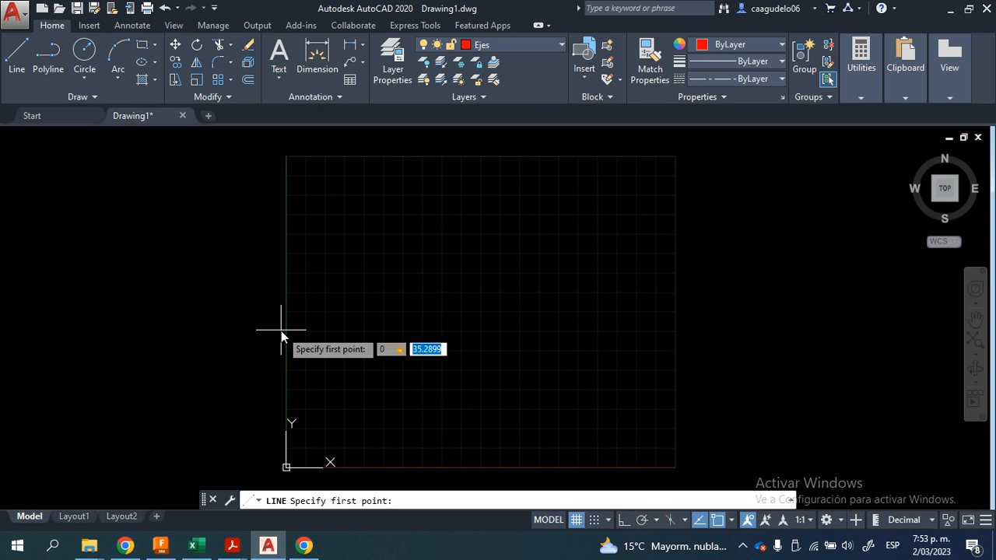
pyautogui.write('40')
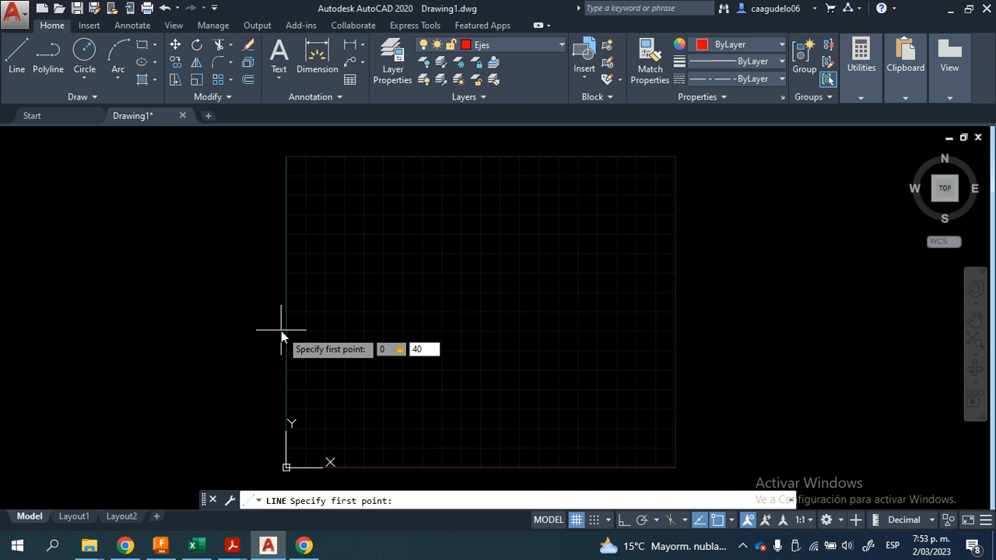
pyautogui.press('Return')
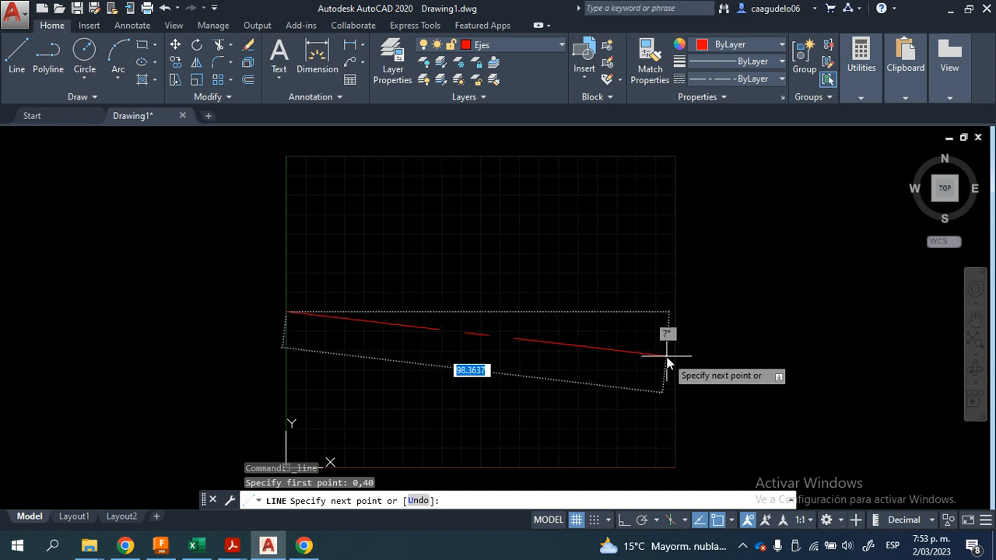
pyautogui.write('10')
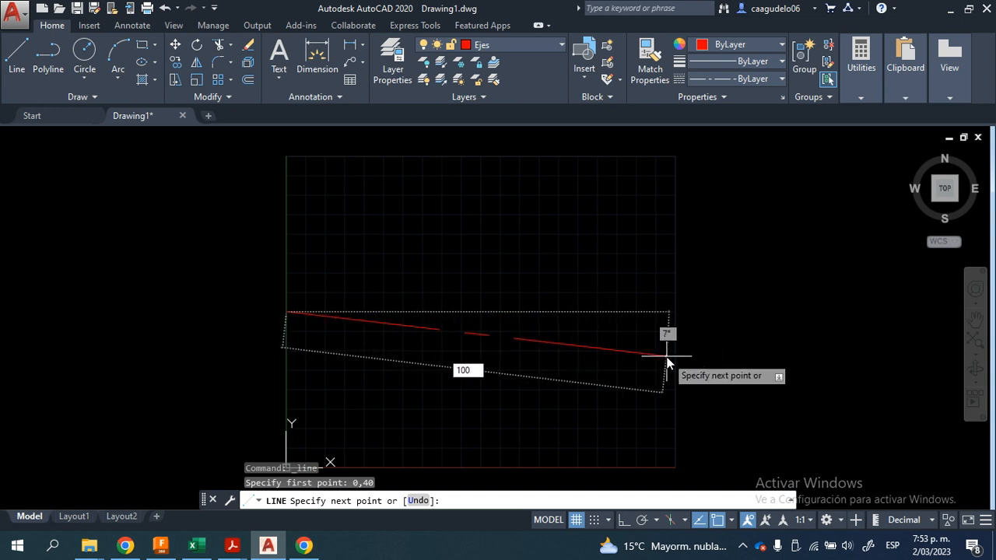
pyautogui.write('0')
pyautogui.press('Tab')
pyautogui.write('0')
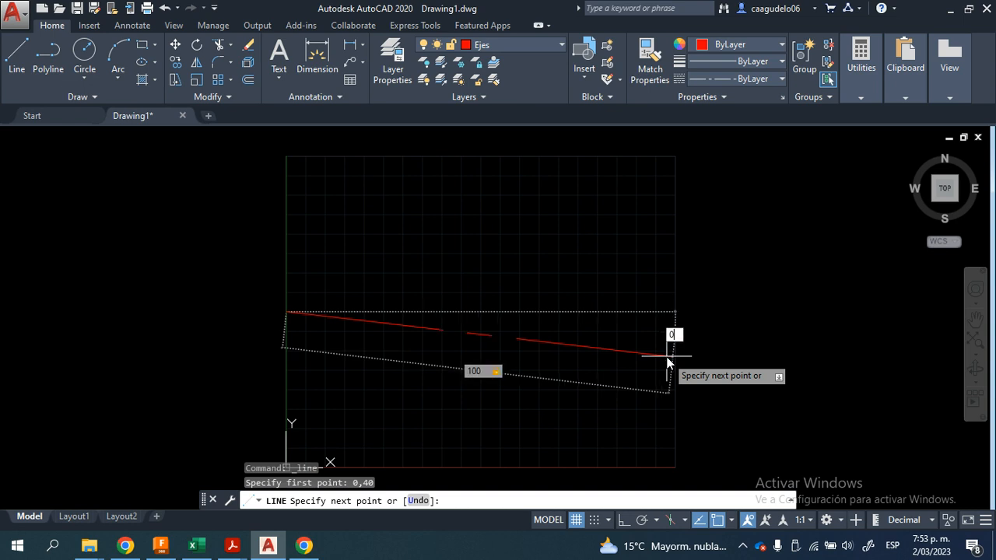
pyautogui.press('Return')
pyautogui.press('Return')
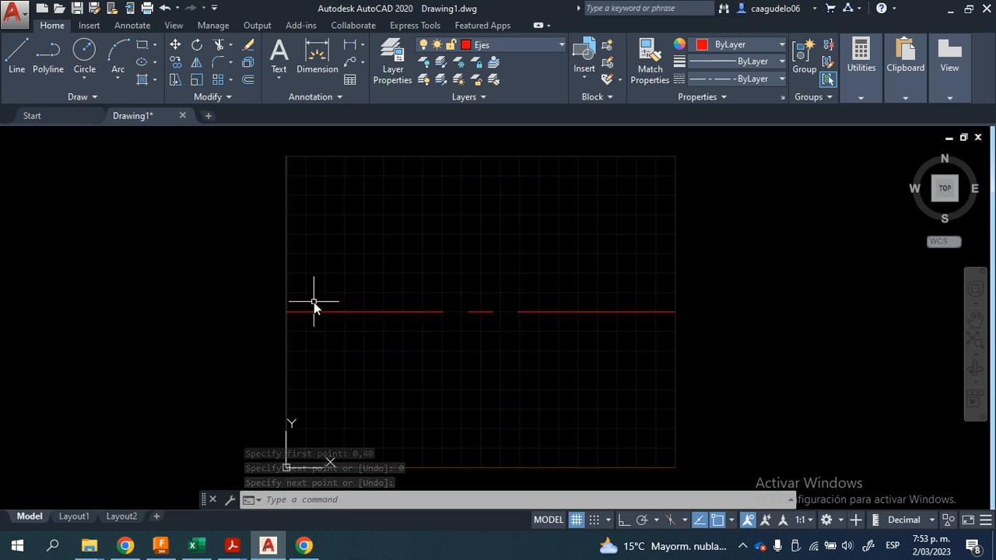
pyautogui.scroll(2, 381, 320)
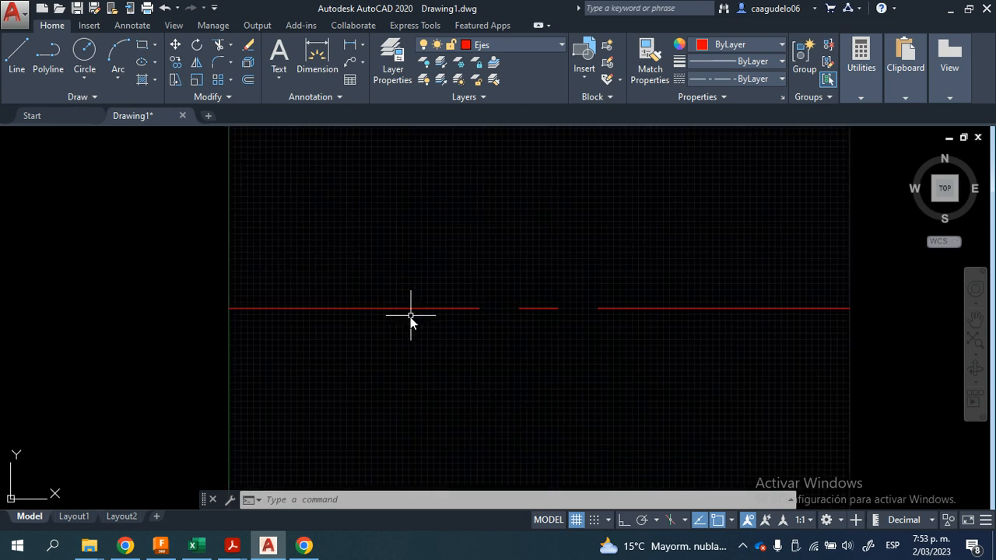
pyautogui.moveTo(568, 311); pyautogui.dragTo(525, 338, button='middle')
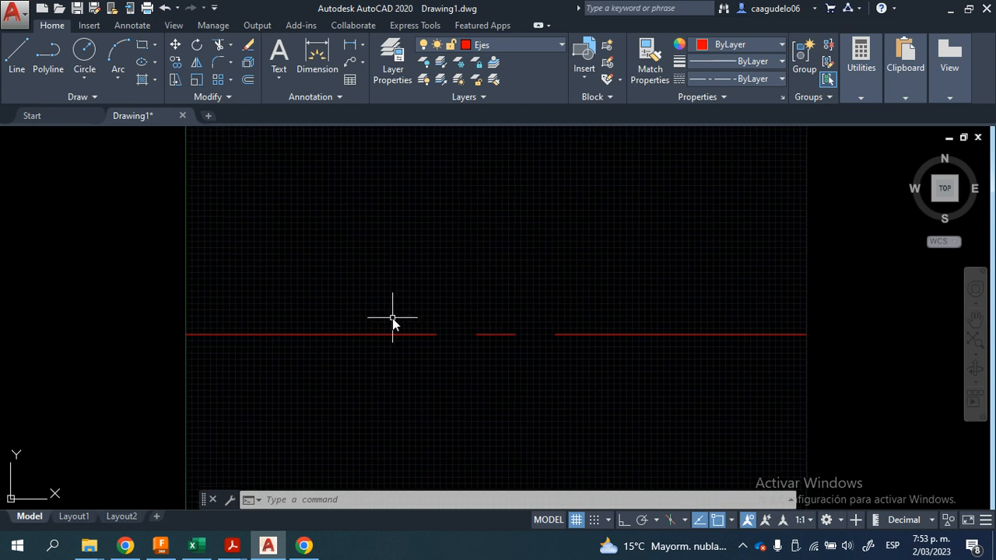
# - Open Bloc de notas (Notepad) and set its font size to 22
pyautogui.click(51, 547)
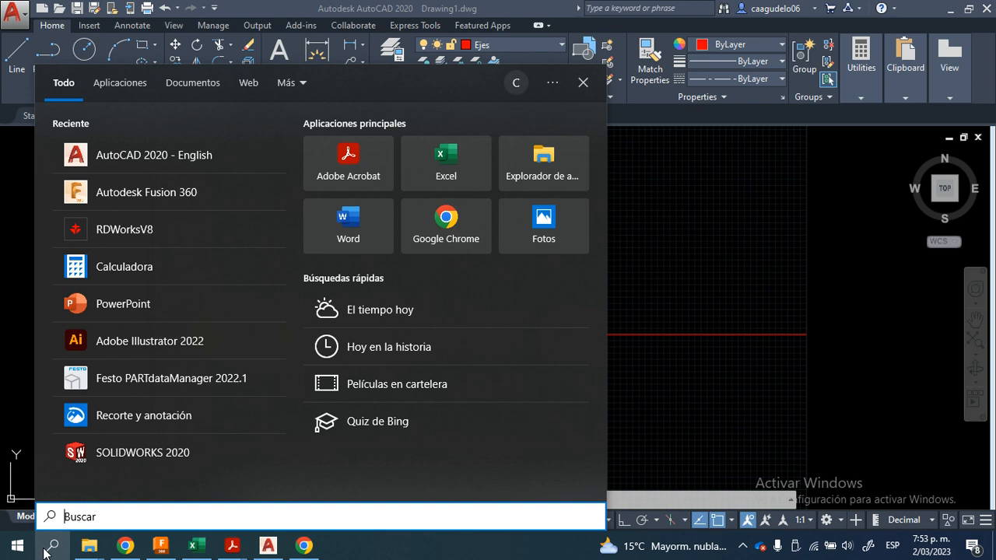
pyautogui.write('bloc')
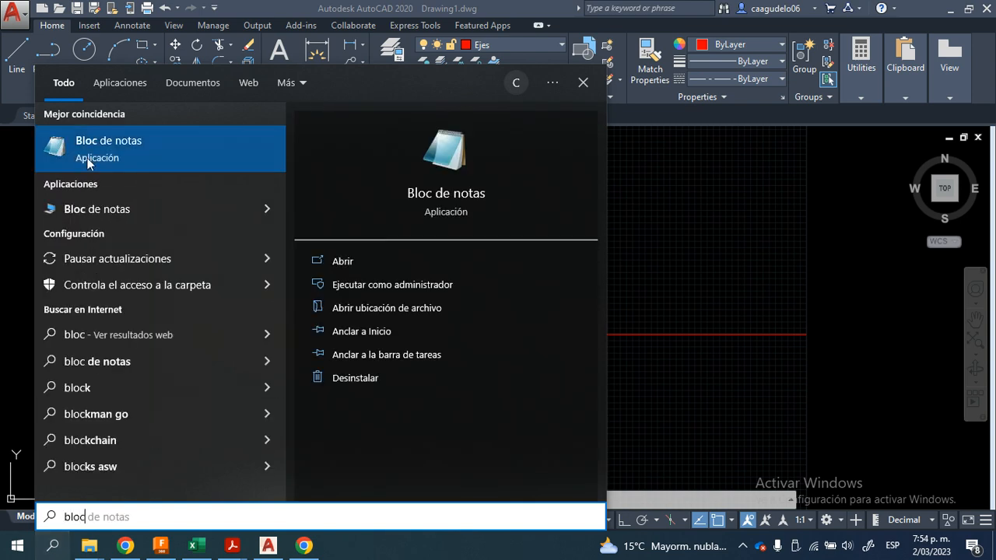
pyautogui.click(90, 155)
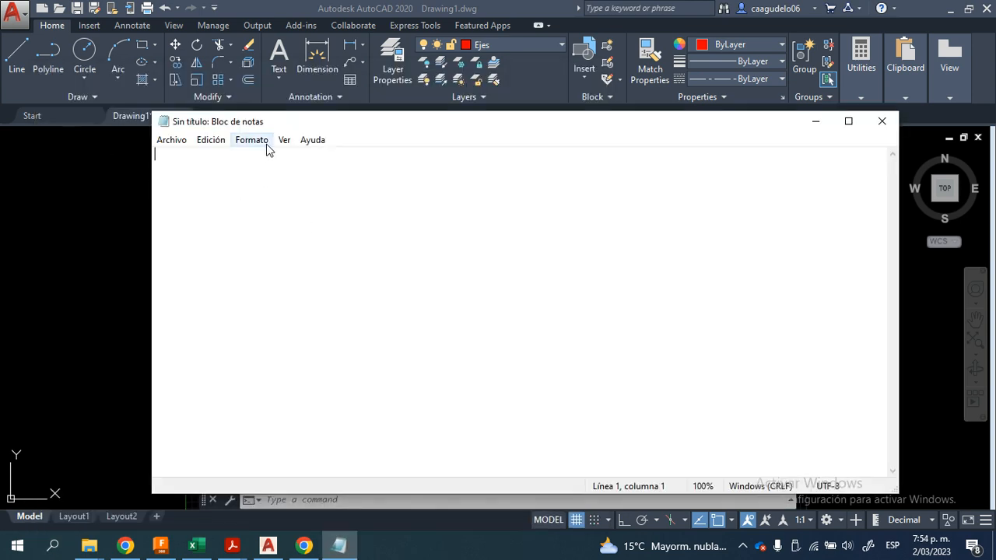
pyautogui.click(284, 141)
pyautogui.moveTo(251, 140)
pyautogui.click(252, 171)
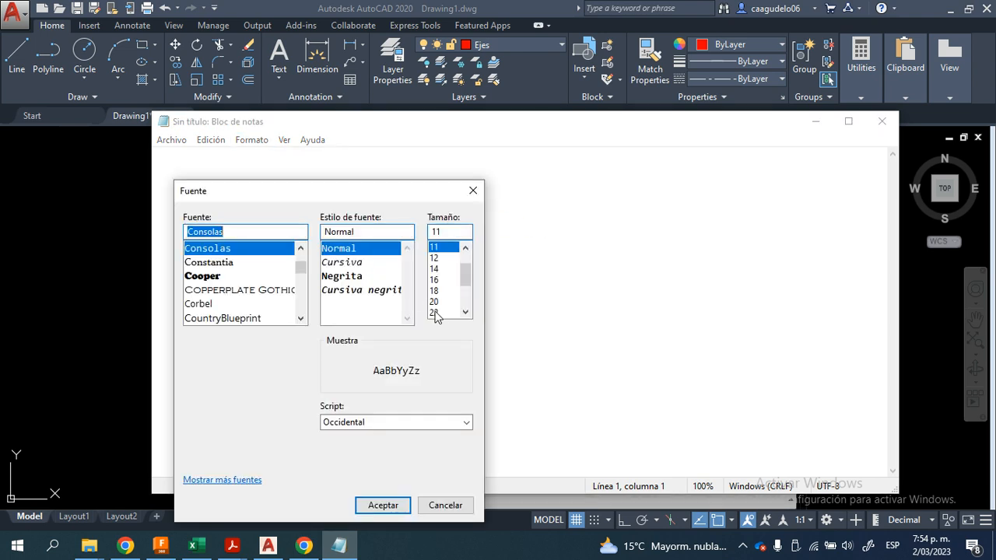
pyautogui.click(442, 312)
pyautogui.click(382, 505)
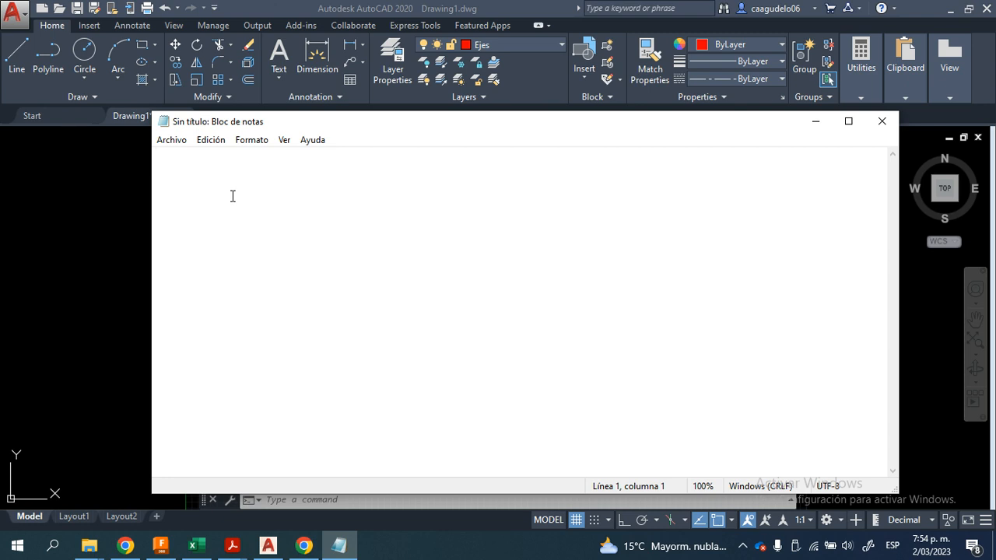
# - Write the note "_ltscale = ajustar el factor de escala de los tipos de linea" on the first line
pyautogui.write('_l')
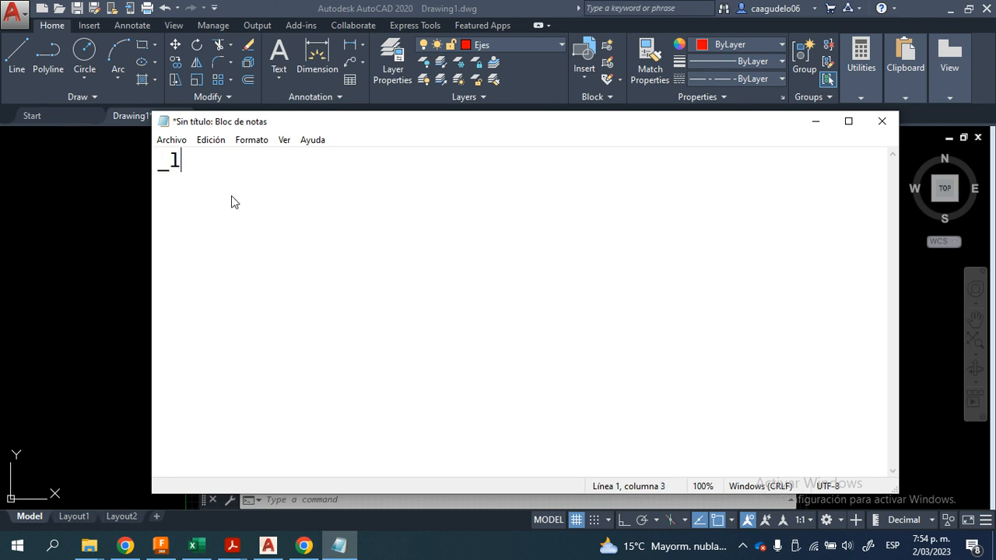
pyautogui.write('tscale')
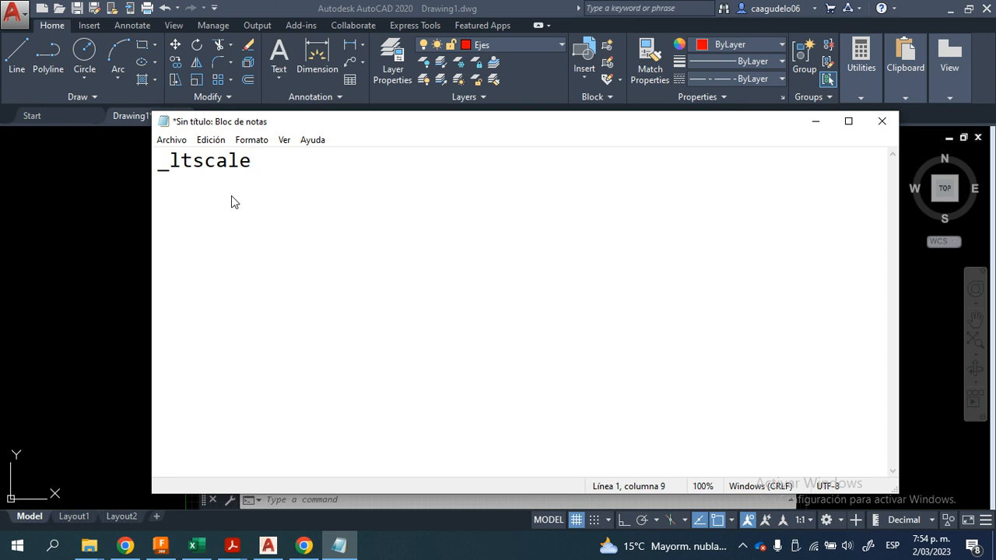
pyautogui.moveTo(170, 165)
pyautogui.mouseDown()
pyautogui.moveTo(158, 172)
pyautogui.moveTo(169, 162)
pyautogui.mouseUp()
pyautogui.click(171, 179)
pyautogui.click(295, 165)
pyautogui.write('= ajustar el f')
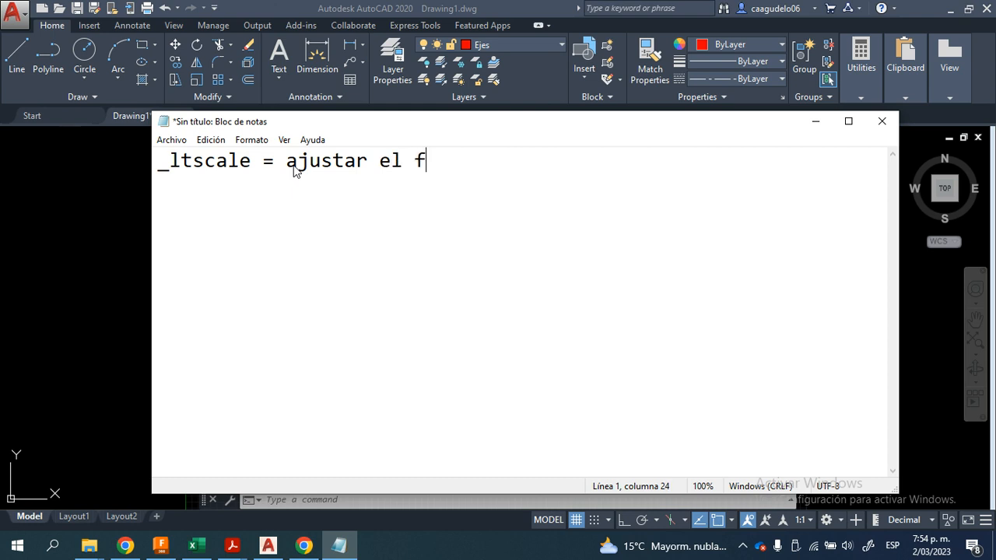
pyautogui.write('actor de escala de')
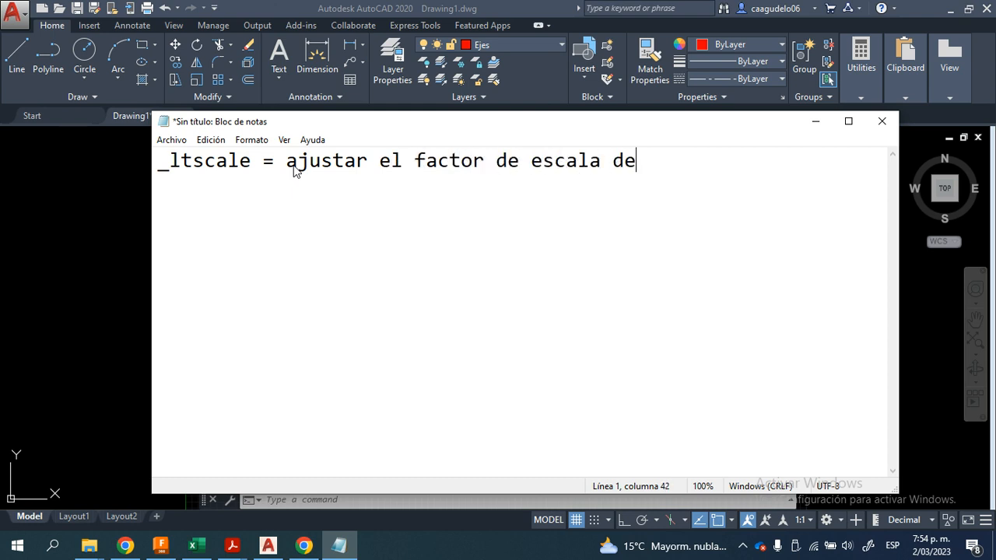
pyautogui.write(' los tipos de linea')
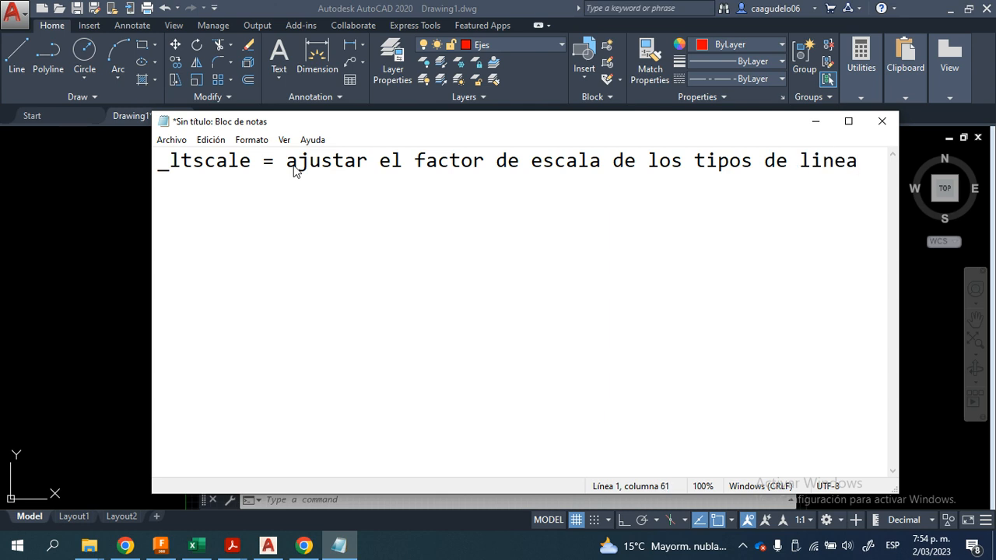
# - Return to AutoCAD and set the linetype scale factor to 0.5 with the LTSCALE command
pyautogui.click(130, 202)
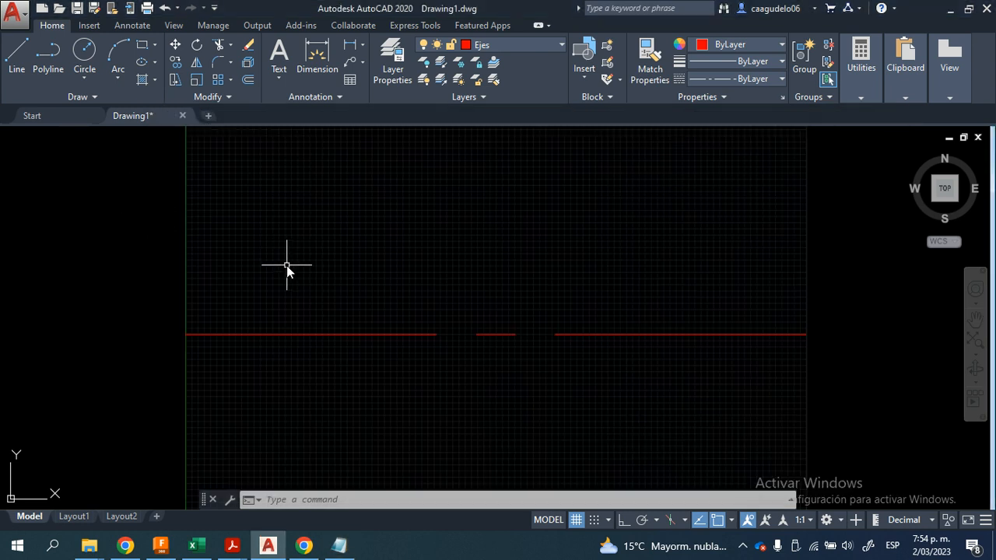
pyautogui.write('_ltscale')
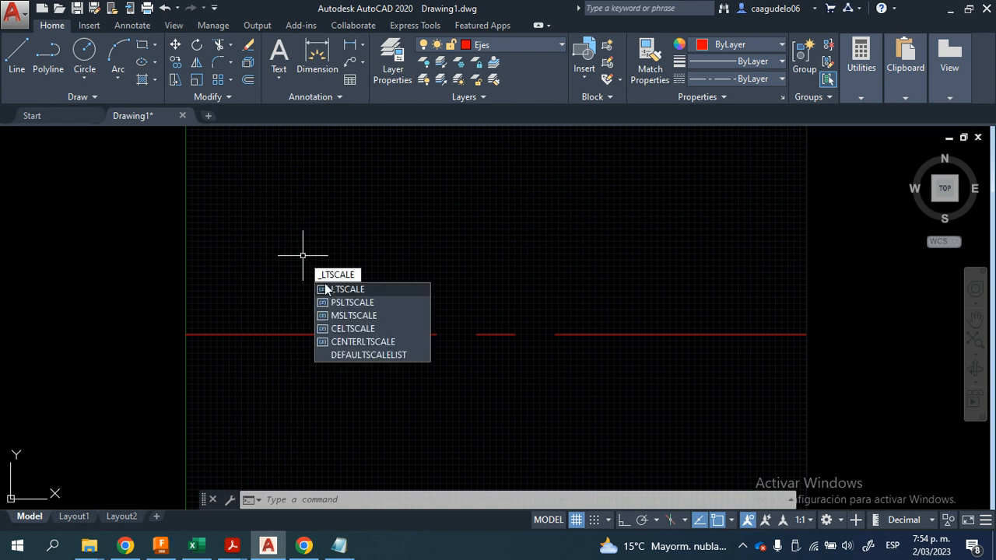
pyautogui.click(347, 290)
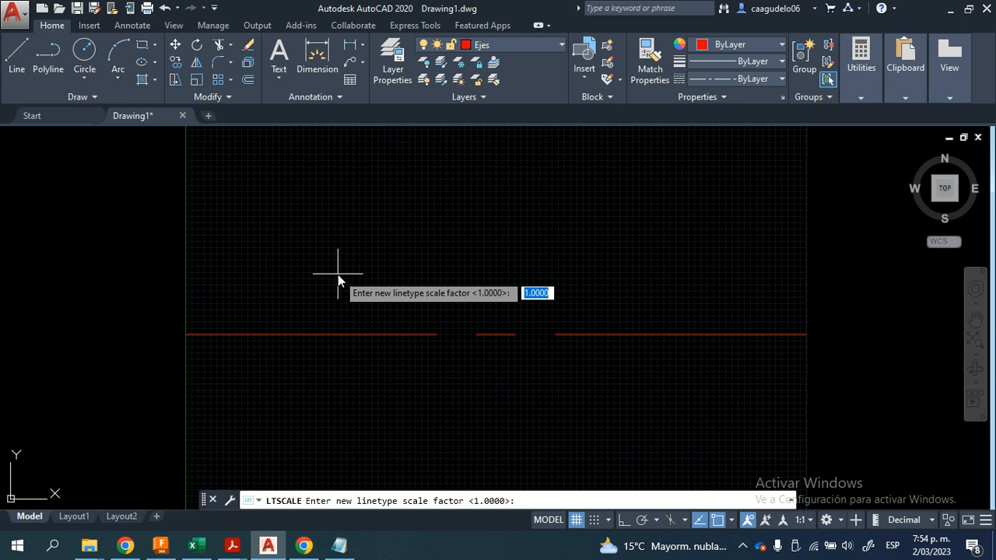
pyautogui.write('0.5')
pyautogui.press('Return')
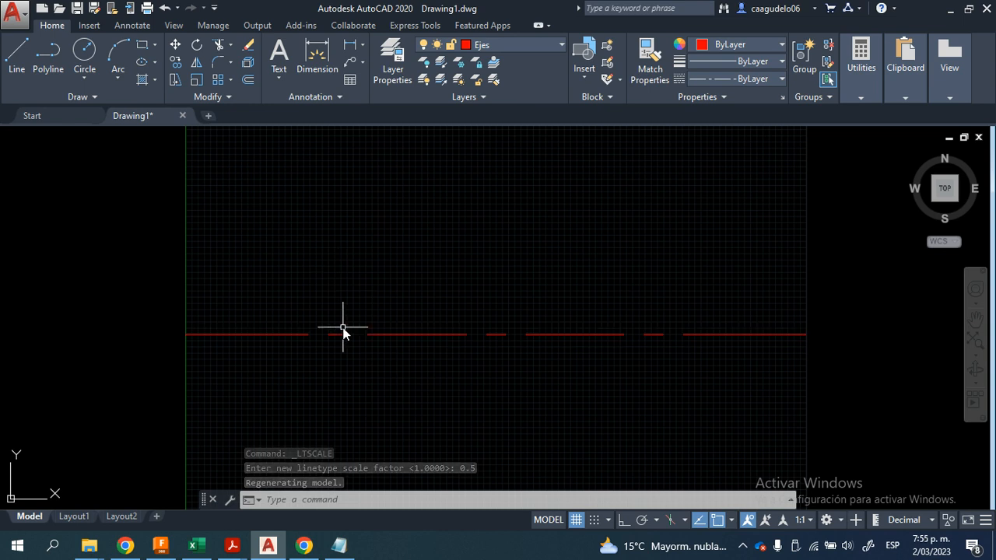
# - Set the linetype scale factor to 0.1 with LTSCALE and check the axis line's dash pattern
pyautogui.write('_lt')
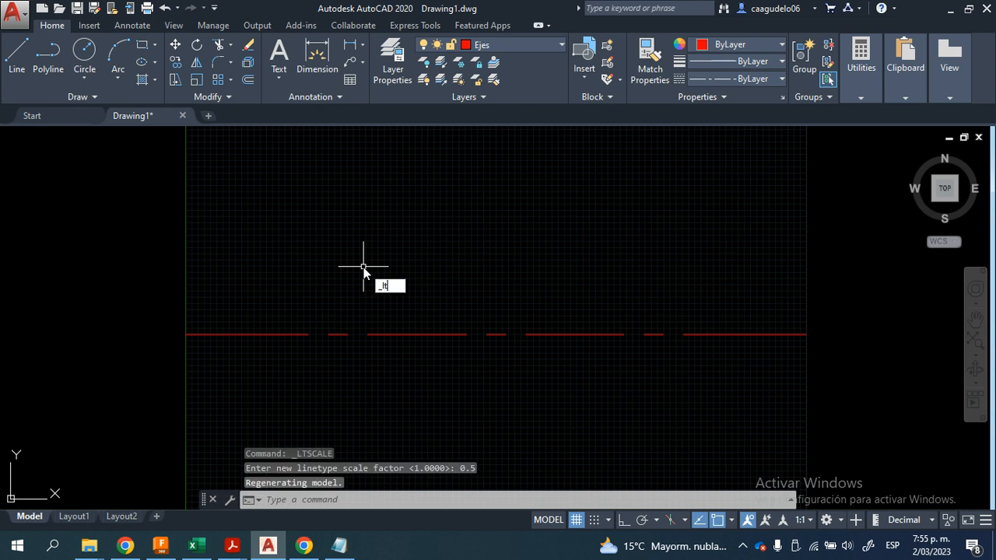
pyautogui.write('scale')
pyautogui.press('Return')
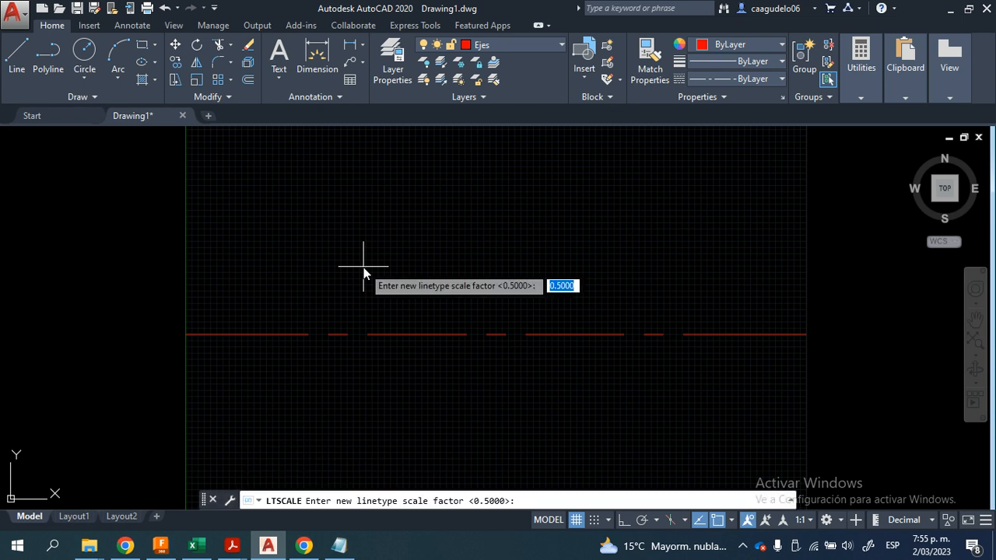
pyautogui.write('0.1')
pyautogui.press('Return')
pyautogui.scroll(3, 275, 340)
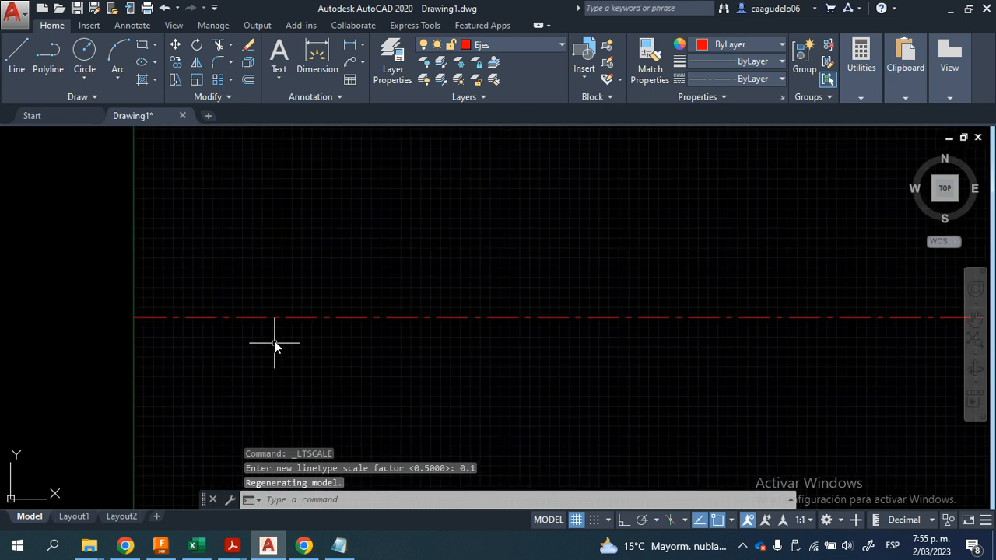
pyautogui.scroll(-2, 266, 267)
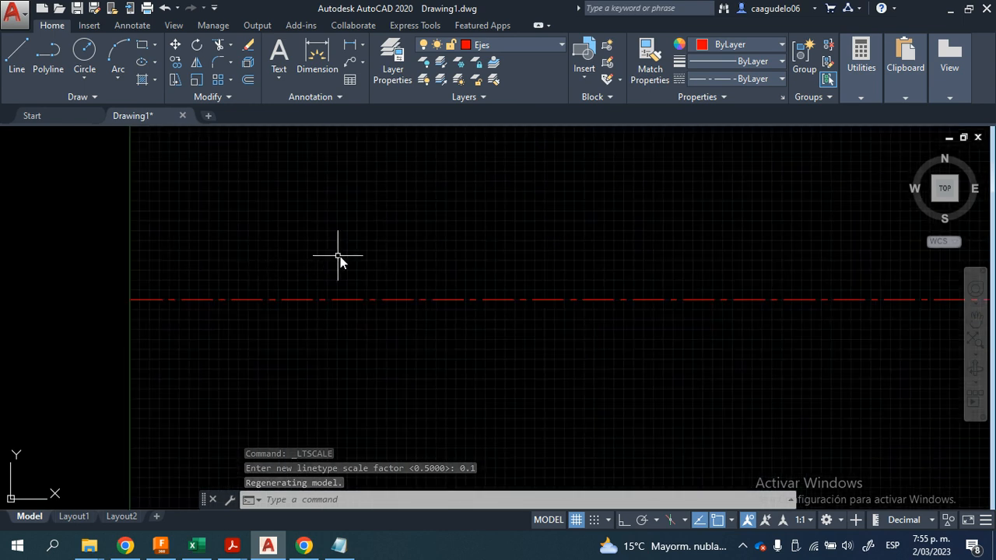
# - Set the linetype scale factor to 0.2 with LTSCALE and inspect the dashes along the horizontal axis
pyautogui.write('ltscale')
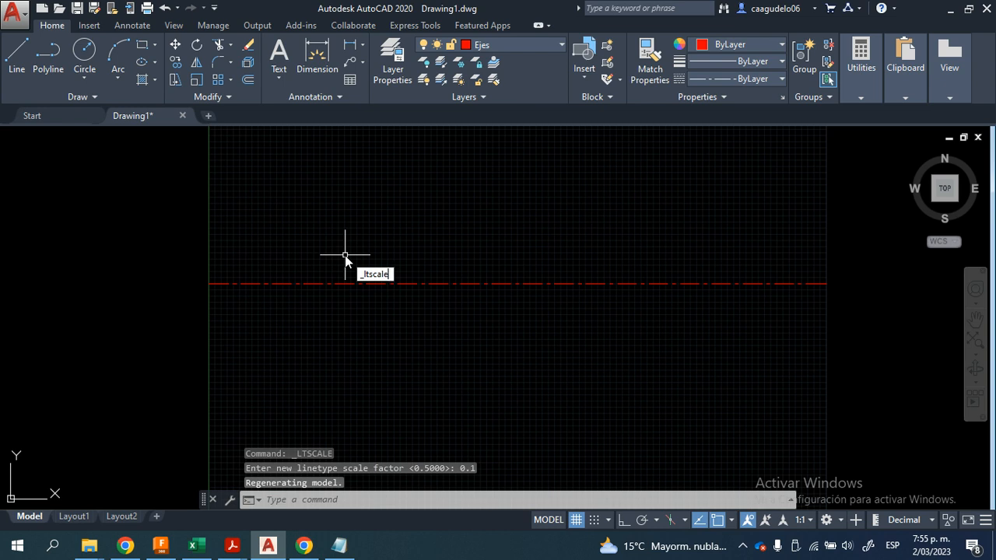
pyautogui.press('Return')
pyautogui.write('0')
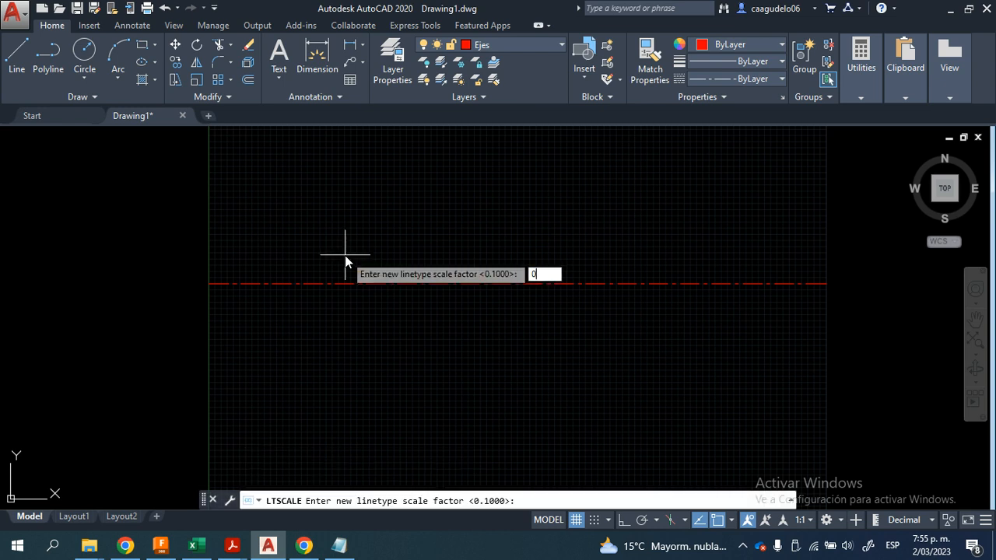
pyautogui.write('.2')
pyautogui.press('Return')
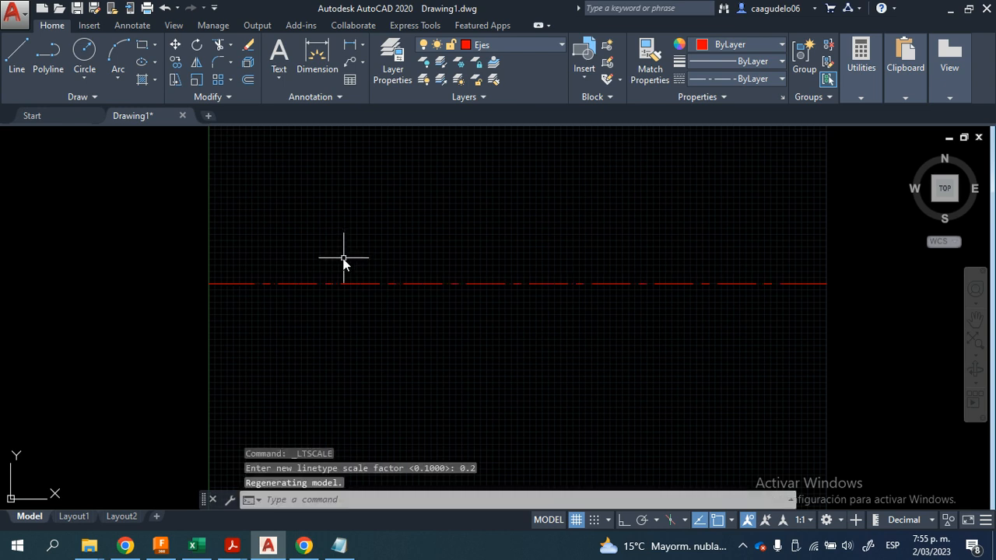
pyautogui.scroll(2, 345, 256)
pyautogui.moveTo(400, 262); pyautogui.dragTo(314, 326, button='middle')
pyautogui.scroll(-4, 382, 317)
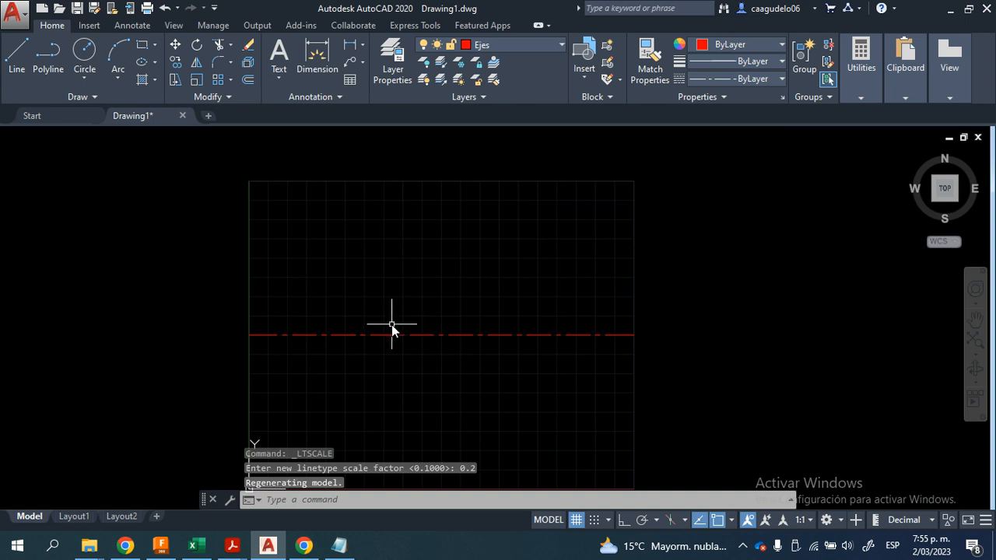
pyautogui.scroll(4, 391, 325)
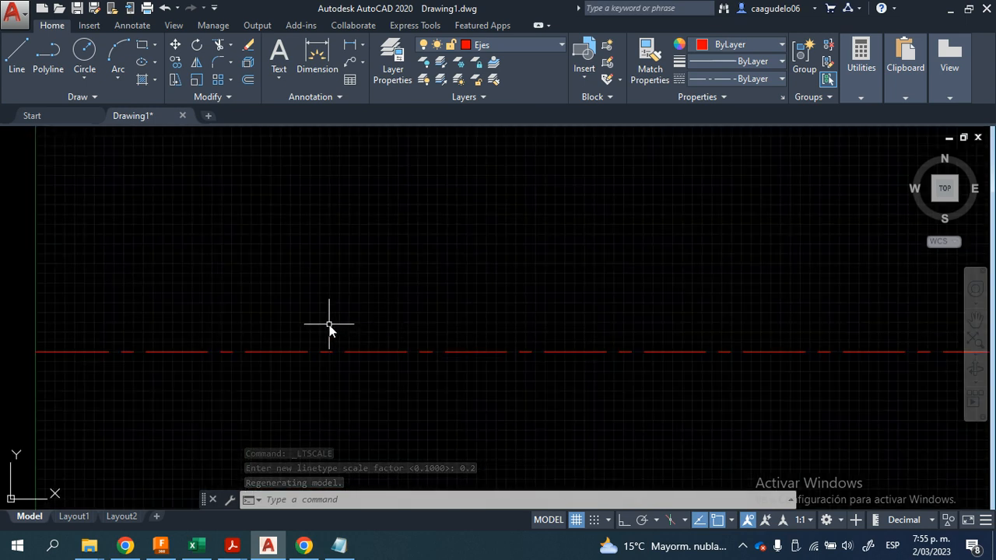
pyautogui.scroll(-3, 374, 353)
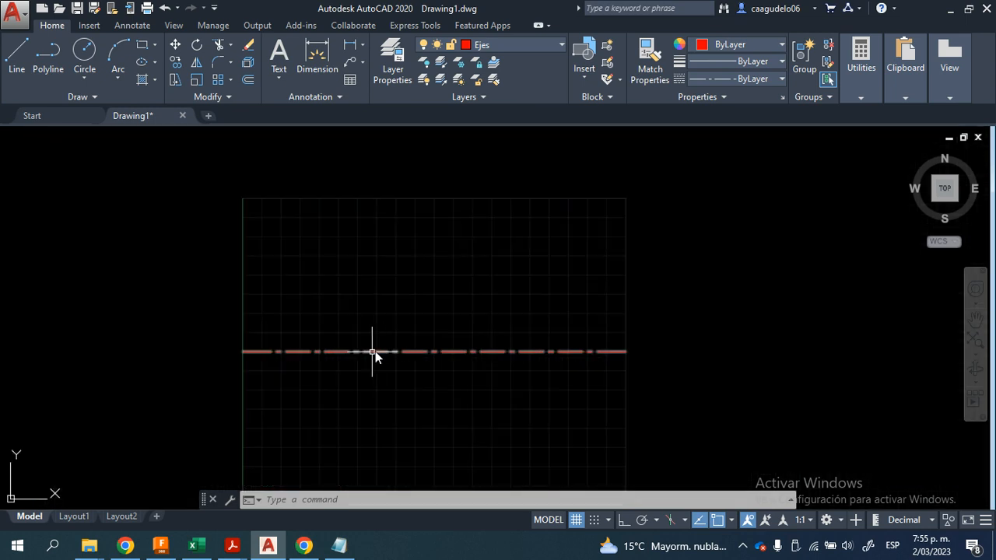
pyautogui.moveTo(376, 351); pyautogui.dragTo(378, 318, button='middle')
pyautogui.scroll(2, 328, 318)
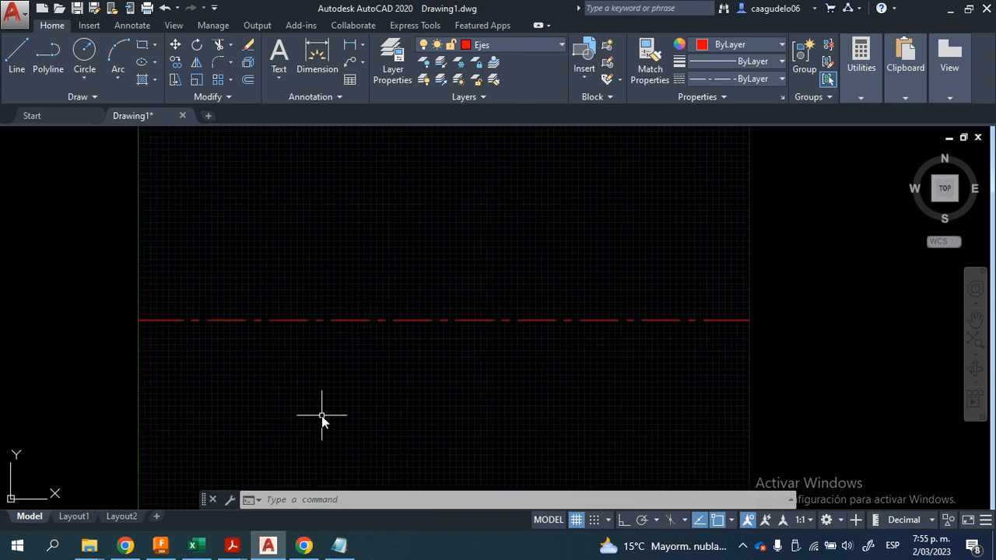
# - Switch to Bloc de notas and add "_regenall = regenera o redibuja la pantalla de trabajo" below the first note, leaving a blank line between
pyautogui.moveTo(338, 545)
pyautogui.click(342, 479)
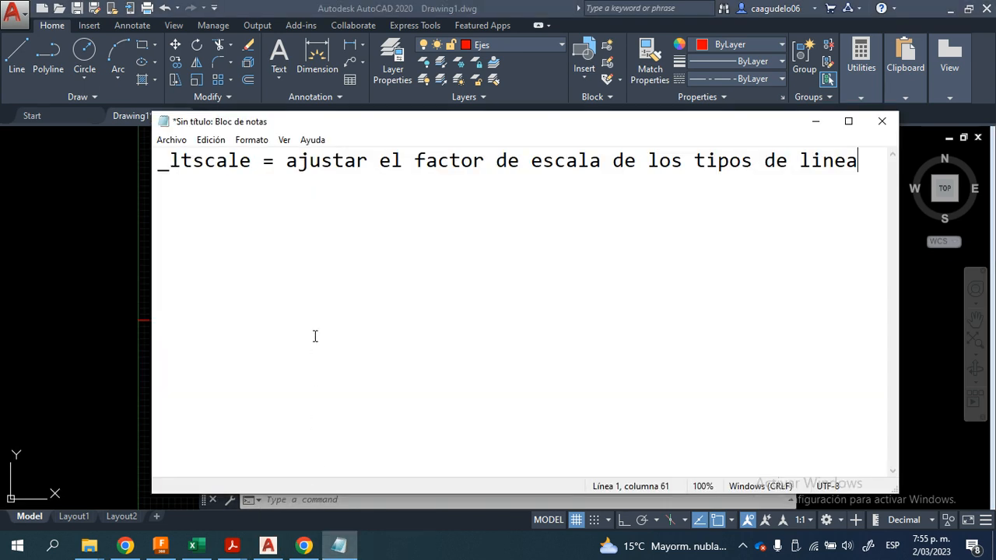
pyautogui.press('Return')
pyautogui.write('_regenall')
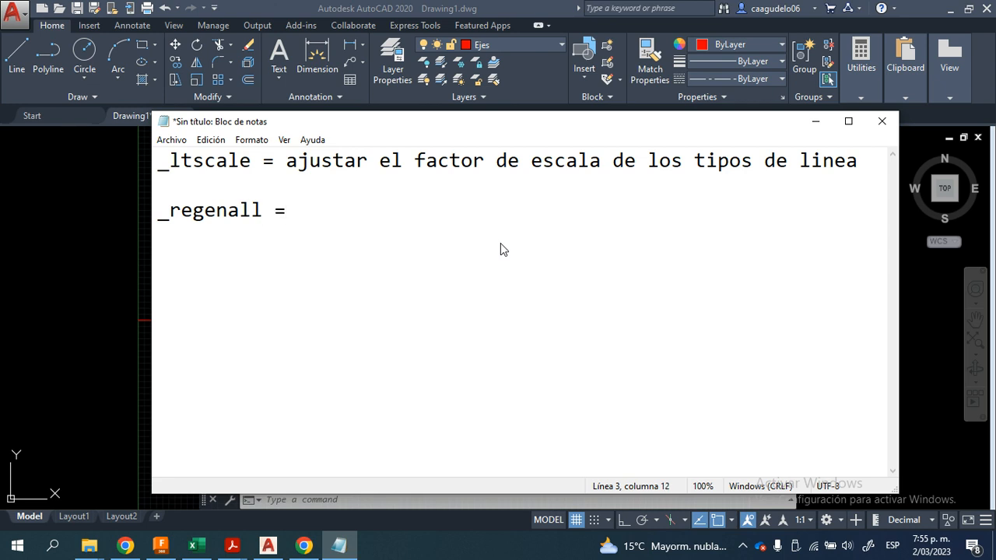
pyautogui.write('= regenera o r')
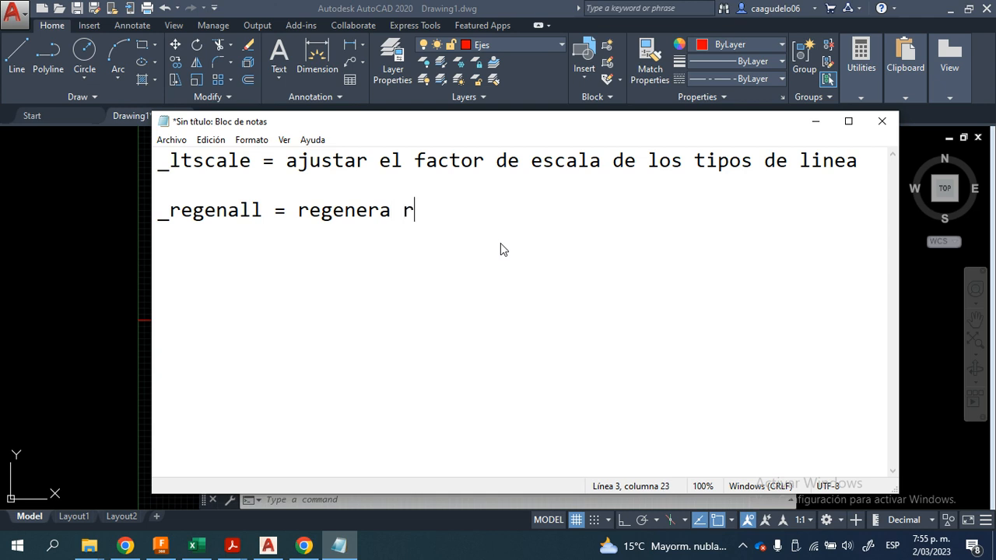
pyautogui.press('BackSpace')
pyautogui.write('o redibuja l')
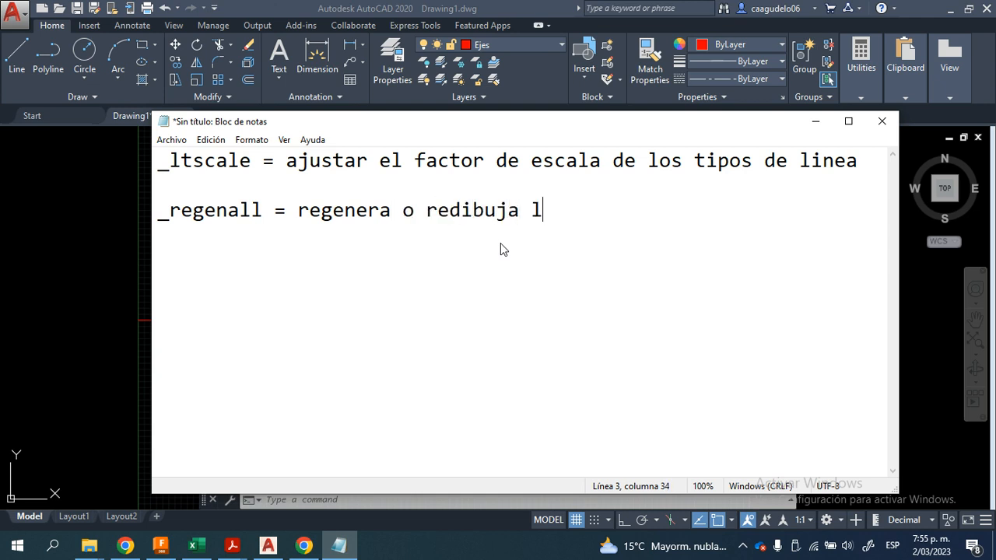
pyautogui.write('a pantalla de trabajo')
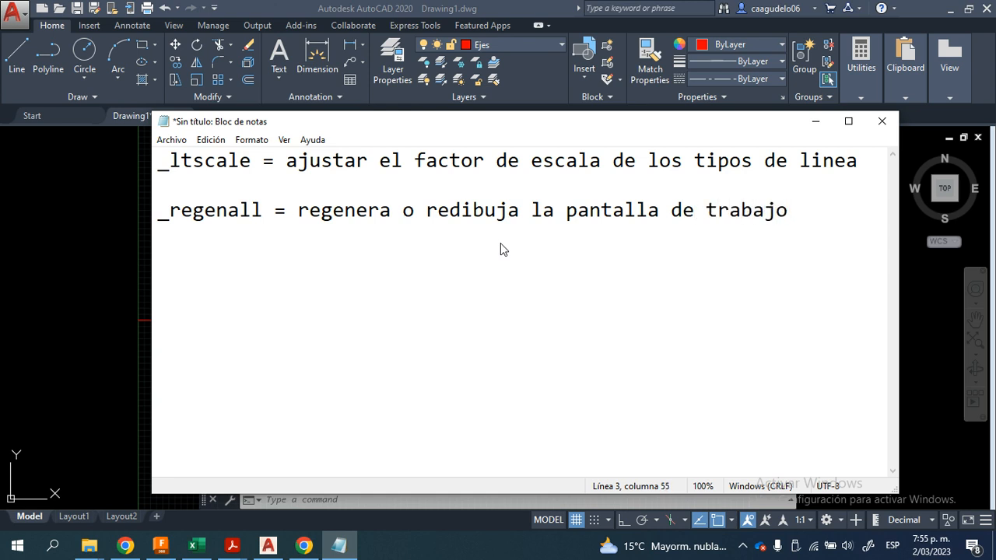
# - Return to AutoCAD and regenerate the whole drawing with the REGENALL command
pyautogui.click(73, 303)
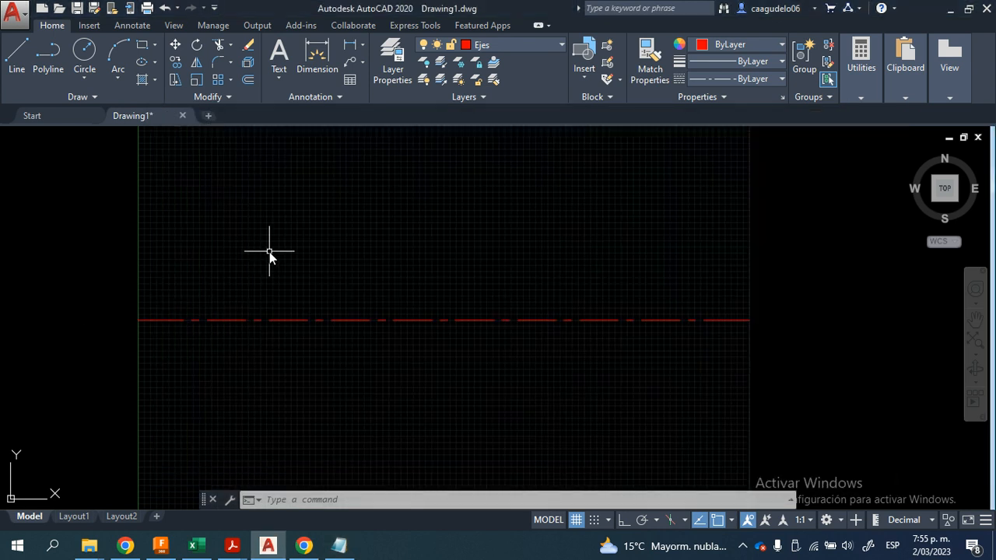
pyautogui.write('r')
pyautogui.write('_REGENAL')
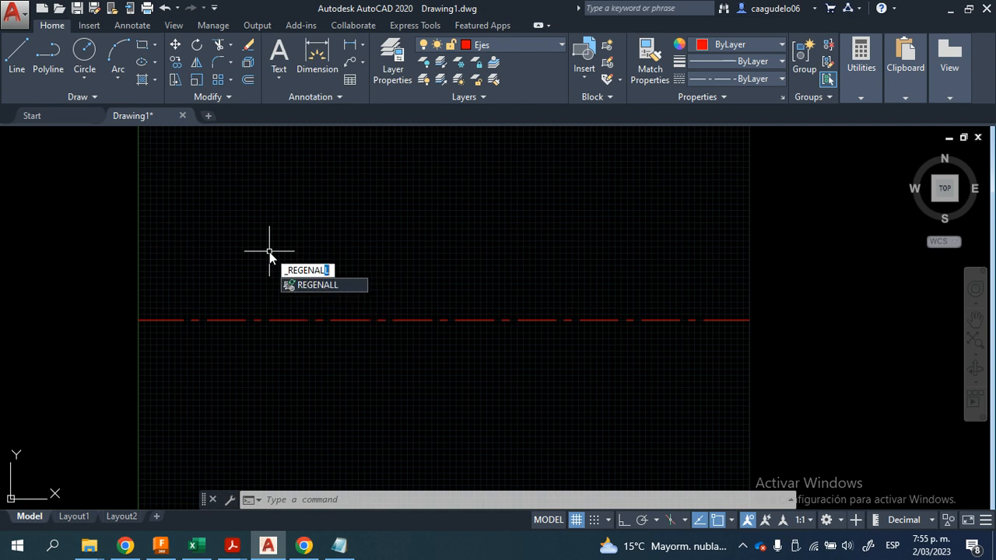
pyautogui.click(321, 285)
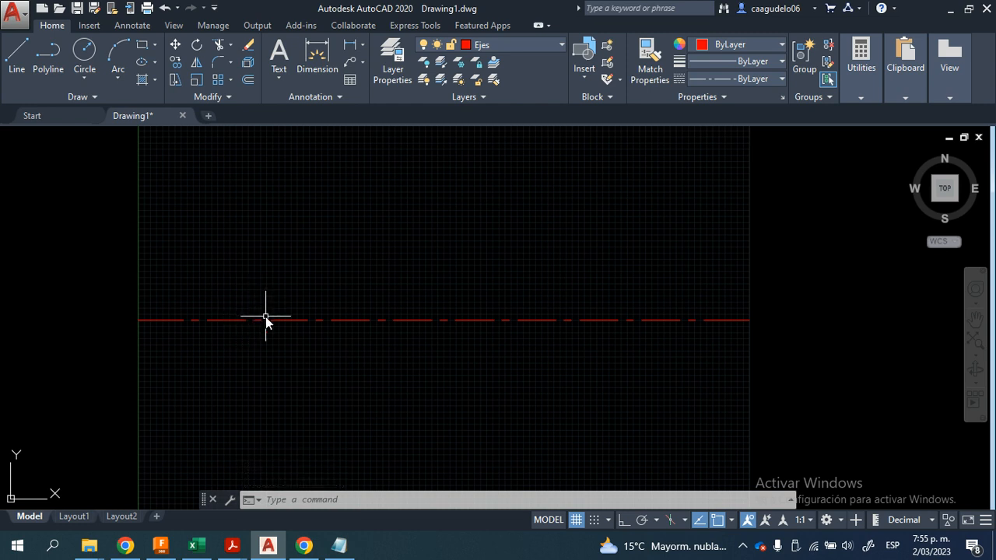
pyautogui.moveTo(271, 329)
pyautogui.mouseDown(button='middle')
pyautogui.moveTo(272, 360)
pyautogui.moveTo(298, 287)
pyautogui.moveTo(299, 308)
pyautogui.moveTo(362, 297)
pyautogui.mouseUp(button='middle')
pyautogui.scroll(-2, 298, 288)
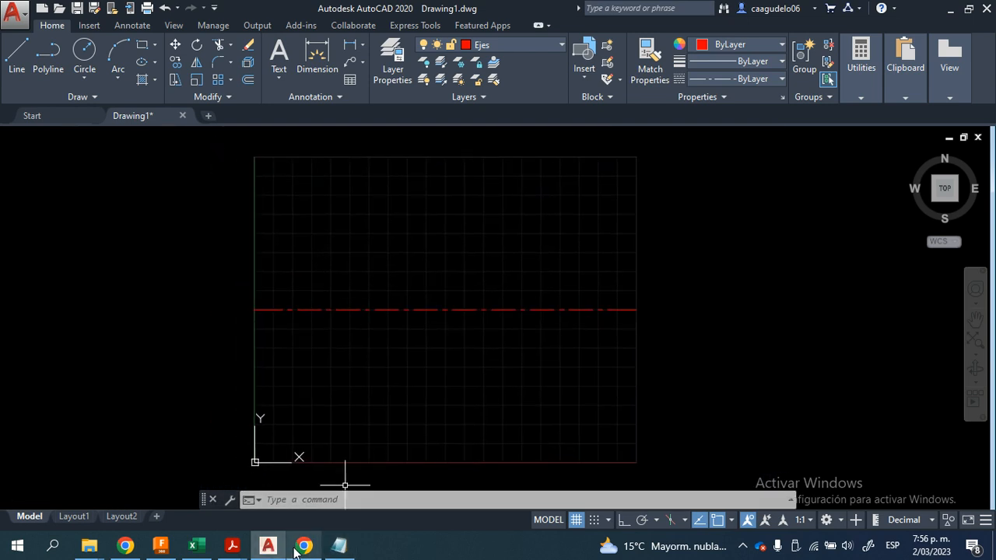
# - Open PowerPoint and create a blank presentation
pyautogui.click(49, 547)
pyautogui.write('po')
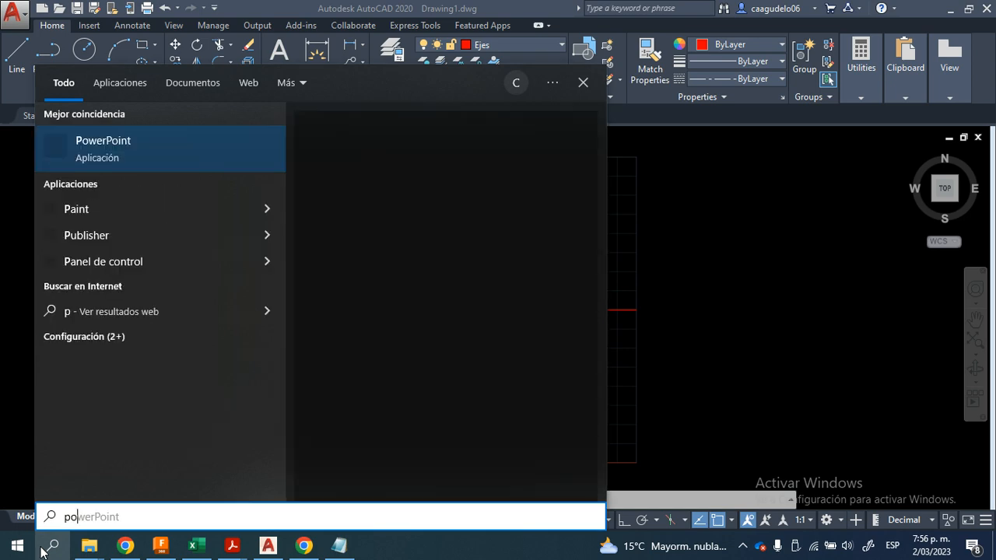
pyautogui.write('w')
pyautogui.click(122, 146)
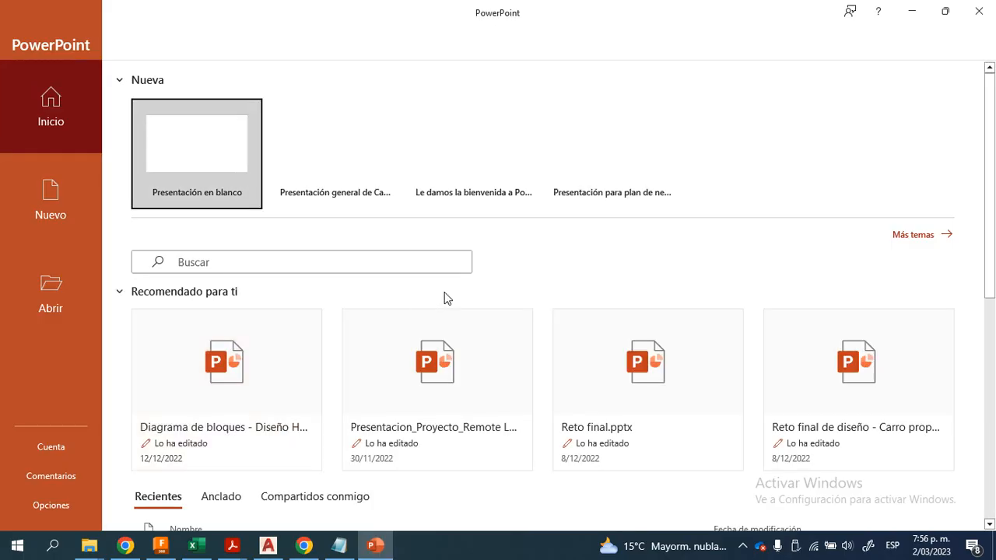
pyautogui.click(207, 165)
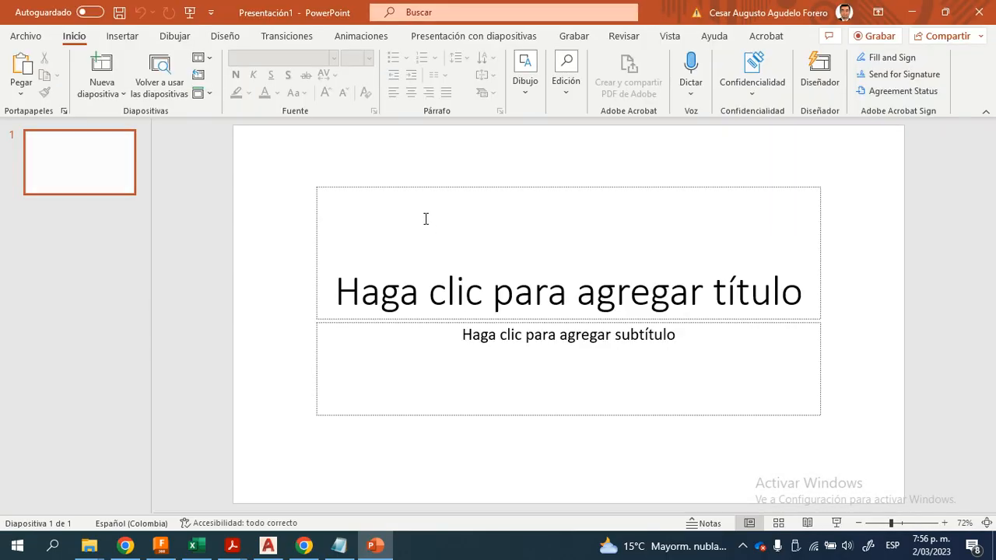
# - Delete the title and subtitle placeholders from the first slide
pyautogui.click(412, 226)
pyautogui.keyDown('shift'); pyautogui.click(403, 378); pyautogui.keyUp('shift')
pyautogui.press('Delete')
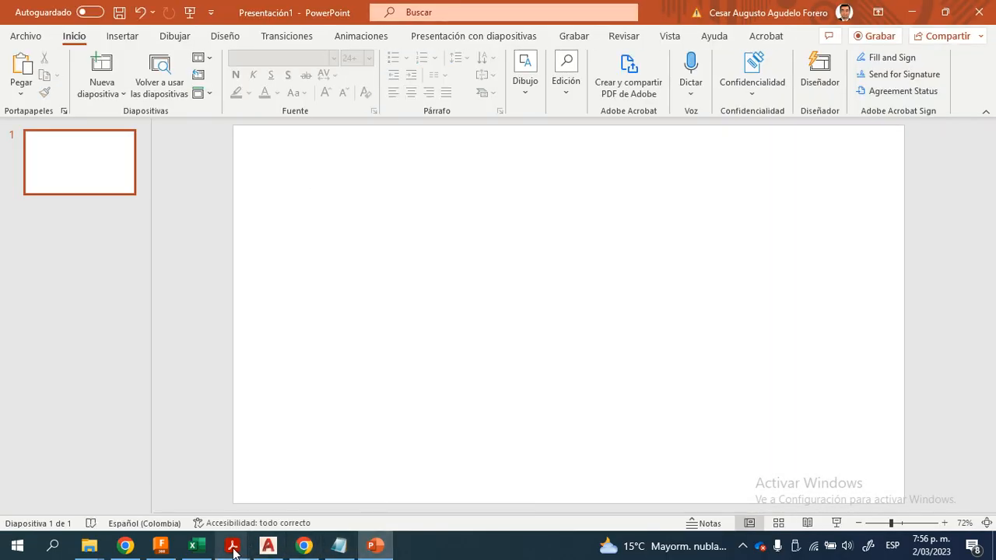
# - Switch to the exercise PDF in Adobe Acrobat and copy a snapshot of the five-ring drawing with its 27,5 and 13,75 dimensions
pyautogui.moveTo(233, 551)
pyautogui.click(286, 498)
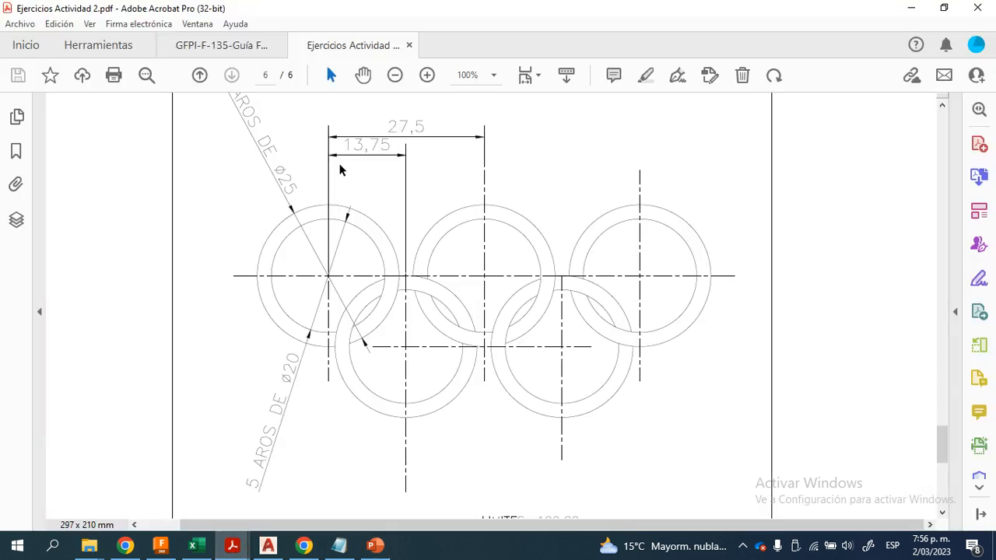
pyautogui.click(89, 24)
pyautogui.moveTo(60, 23)
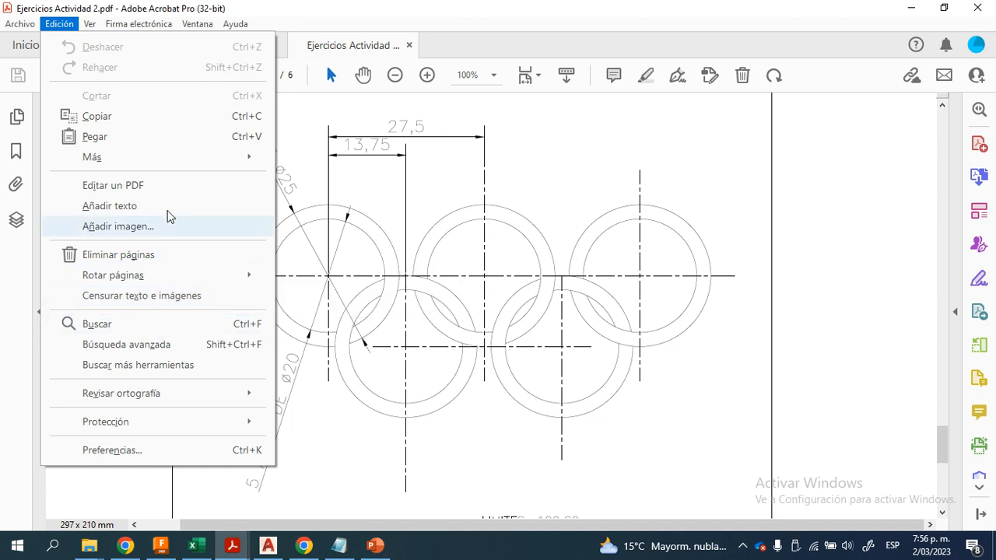
pyautogui.moveTo(175, 159)
pyautogui.click(351, 264)
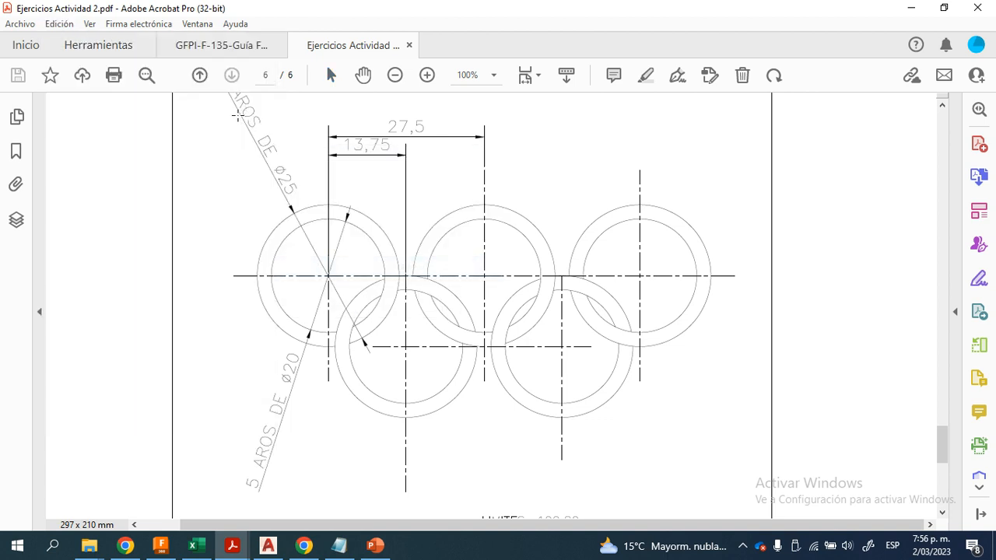
pyautogui.moveTo(235, 116); pyautogui.dragTo(752, 454)
pyautogui.click(643, 303)
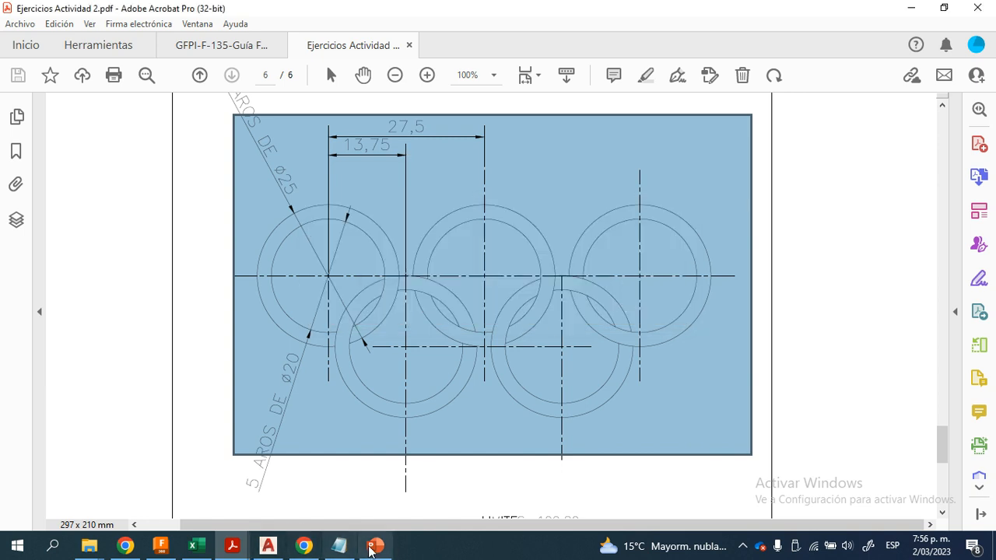
# - Paste the ring snapshot onto the blank PowerPoint slide, move it near the slide's upper-left corner and enlarge it to about 27,46 × 17,8 cm
pyautogui.click(376, 545)
pyautogui.hotkey('ctrl', 'v')
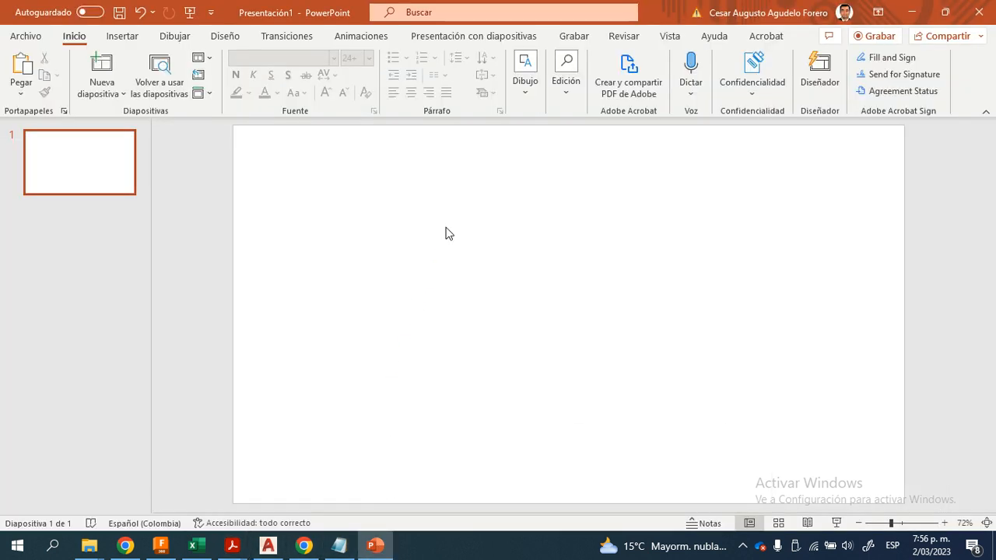
pyautogui.moveTo(410, 210)
pyautogui.mouseDown()
pyautogui.moveTo(306, 162)
pyautogui.moveTo(299, 140)
pyautogui.mouseUp()
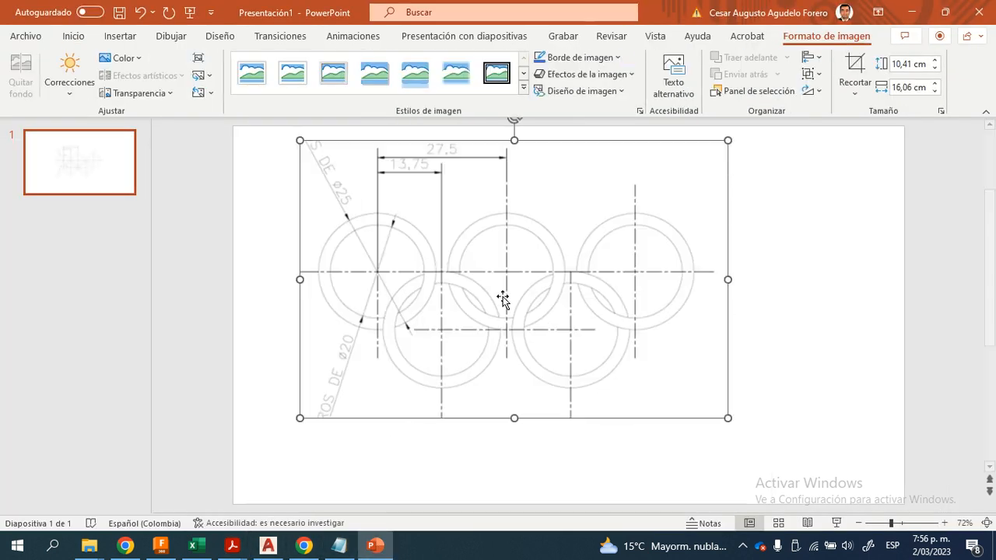
pyautogui.moveTo(727, 420); pyautogui.dragTo(846, 483)
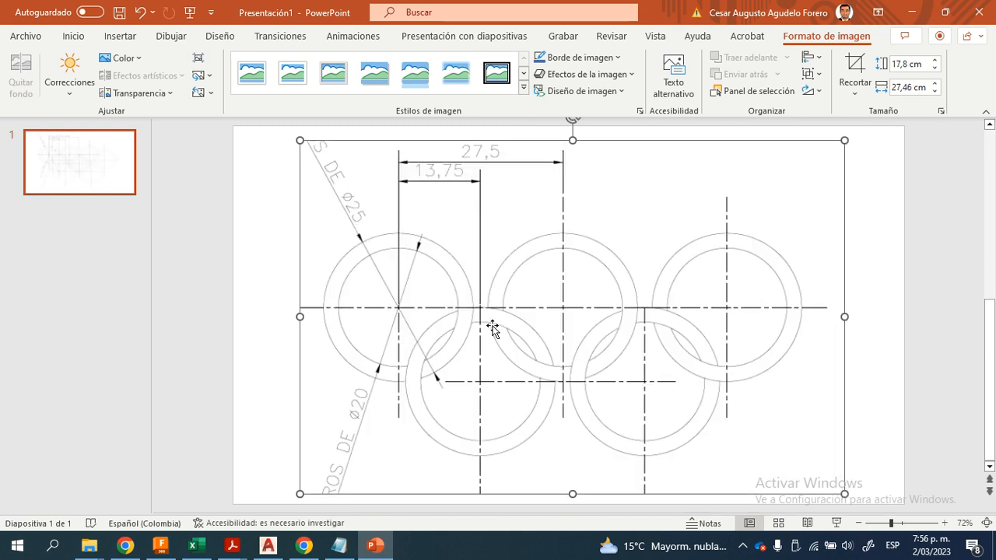